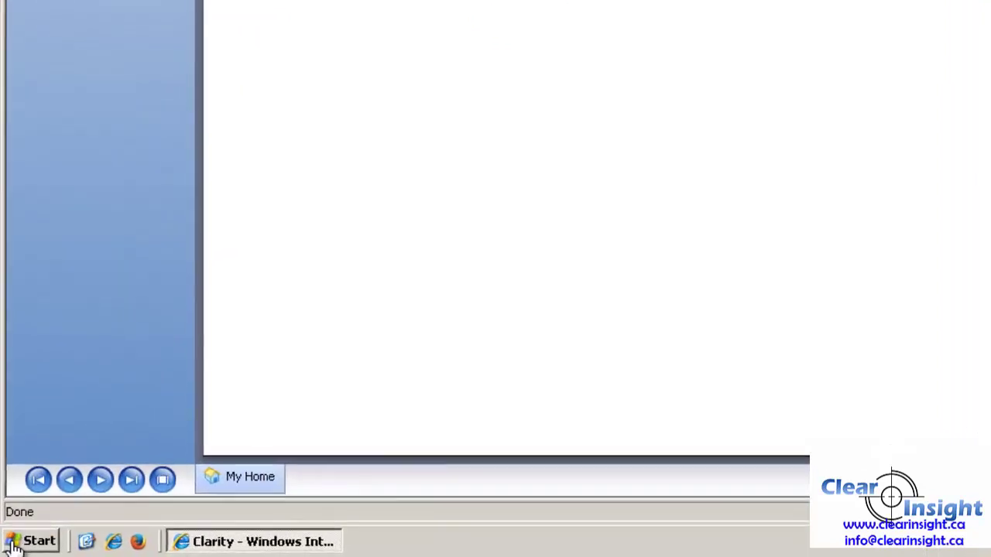
Launch Clarity Visualizer Builder from the Clarity Systems program group
{"action": "left_click", "coordinate": [14, 546]}
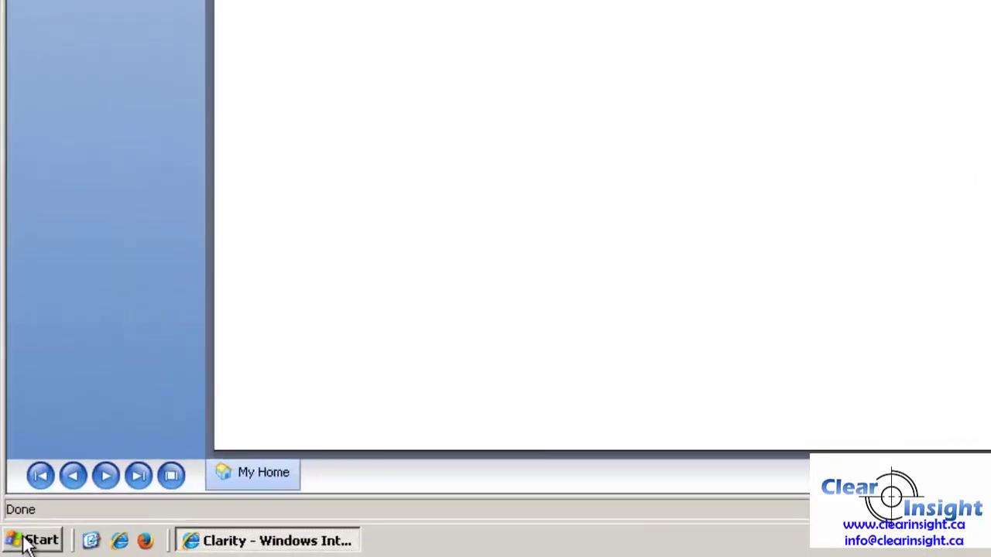
{"action": "mouse_move", "coordinate": [66, 479]}
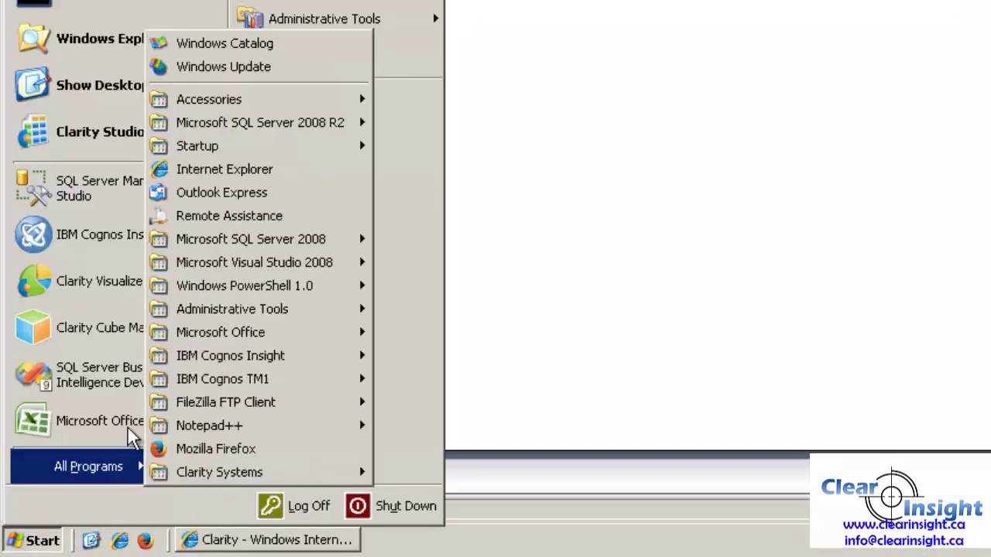
{"action": "mouse_move", "coordinate": [368, 479]}
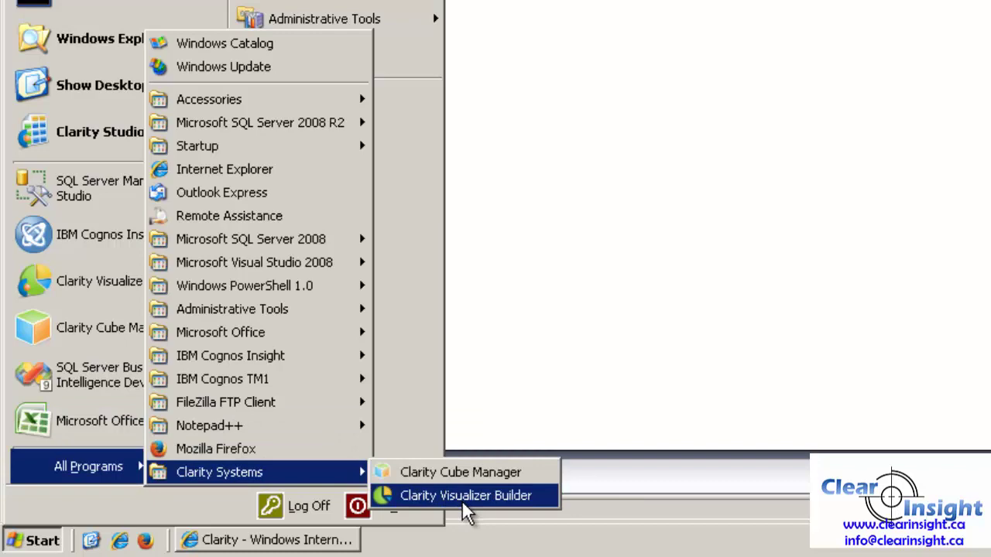
{"action": "left_click", "coordinate": [528, 499]}
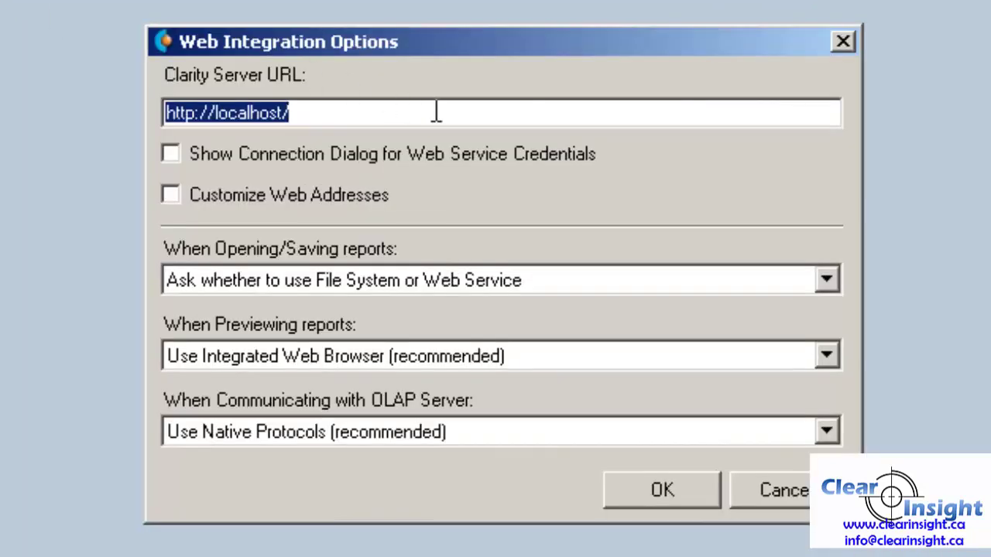
Set opening and saving of reports to Use Web Service, keep the integrated browser preview and native OLAP protocols, and accept the web integration options
{"action": "left_click", "coordinate": [306, 113]}
{"action": "left_click_drag", "start_coordinate": [316, 113], "coordinate": [119, 94]}
{"action": "left_click", "coordinate": [374, 275]}
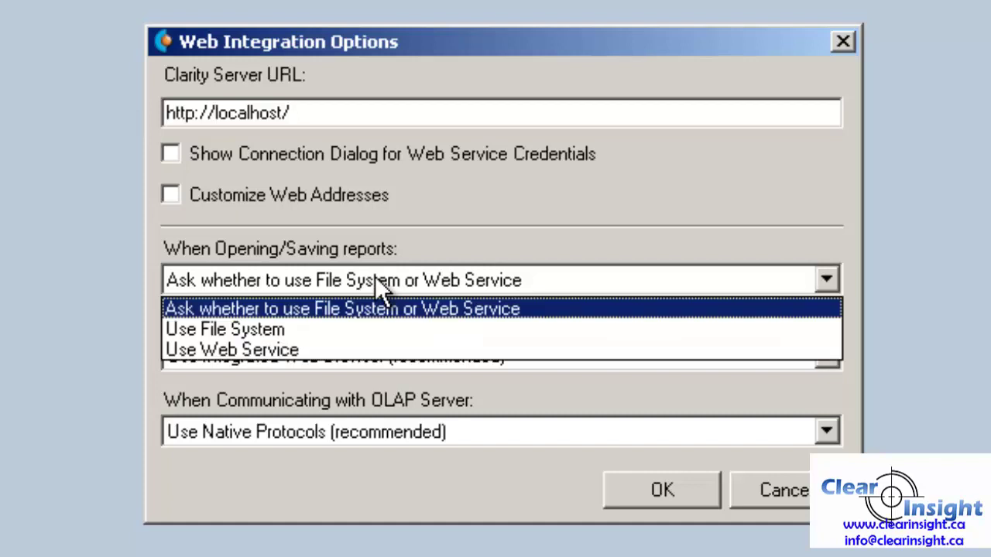
{"action": "left_click", "coordinate": [340, 350]}
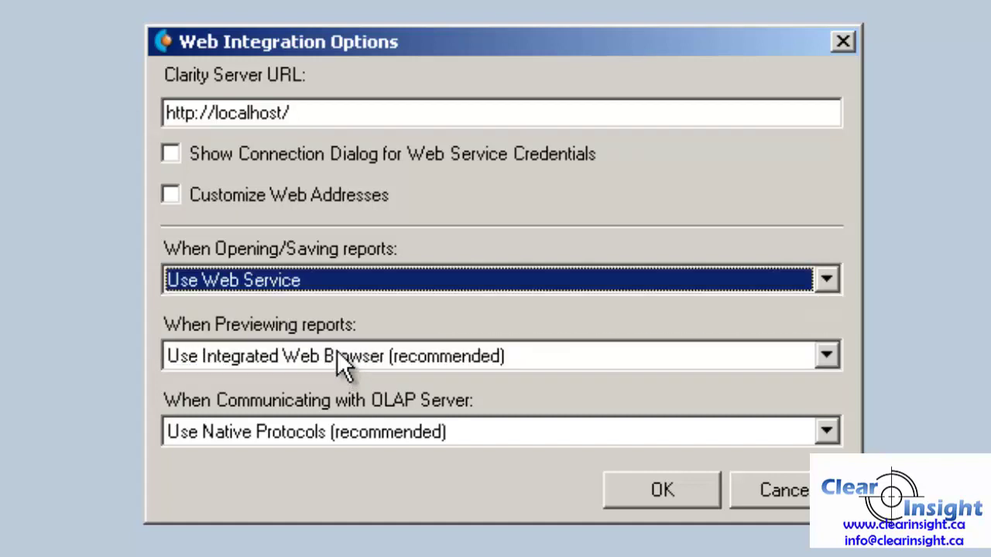
{"action": "left_click", "coordinate": [337, 350]}
{"action": "left_click", "coordinate": [360, 384]}
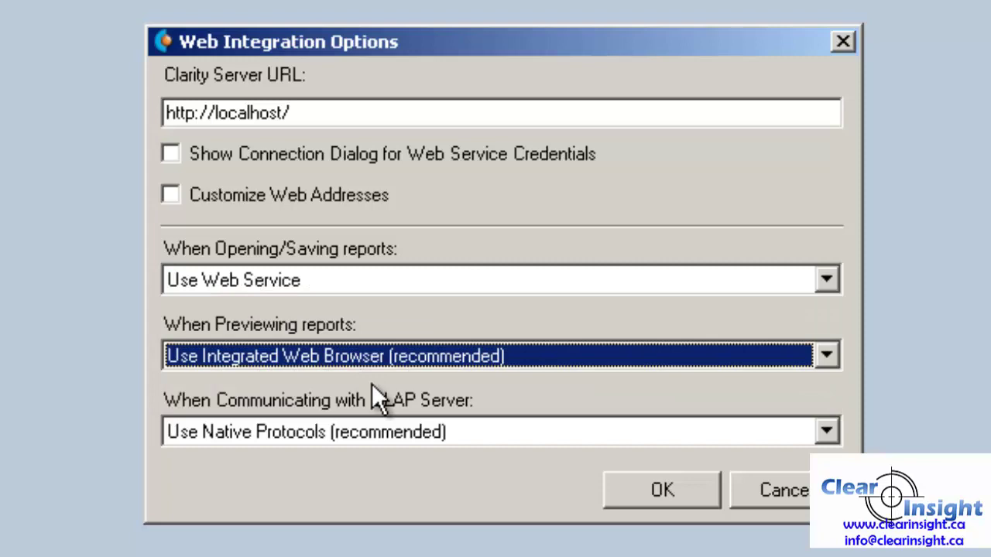
{"action": "left_click", "coordinate": [387, 432]}
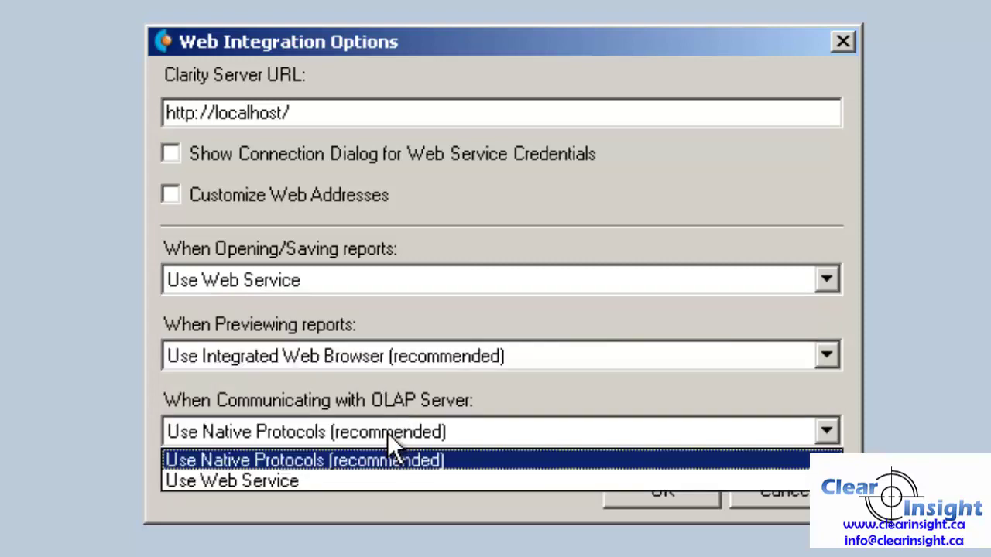
{"action": "left_click", "coordinate": [399, 398]}
{"action": "left_click", "coordinate": [651, 485]}
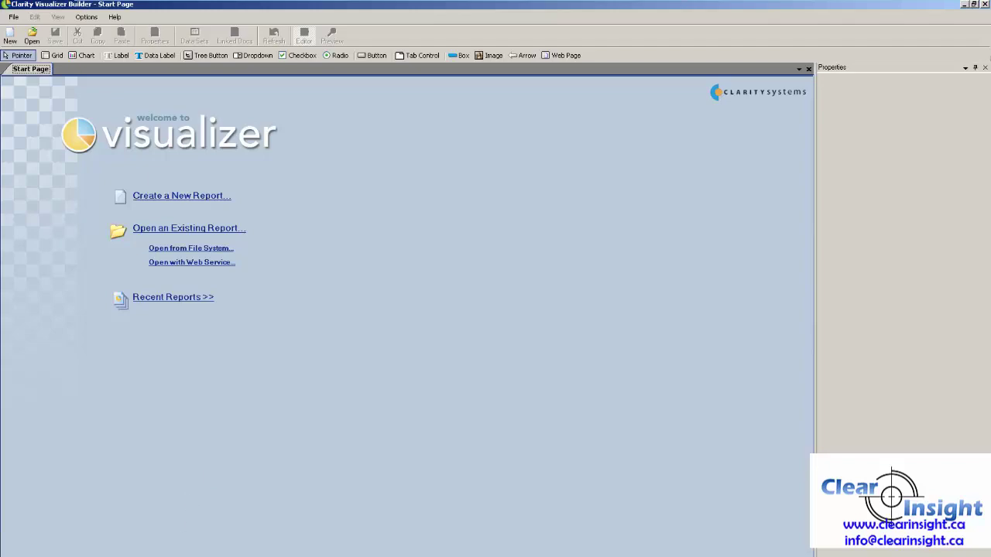
Switch to Clarity 7 in Internet Explorer and open the Welcome to Visualizer sample report
{"action": "key", "text": "alt+Tab"}
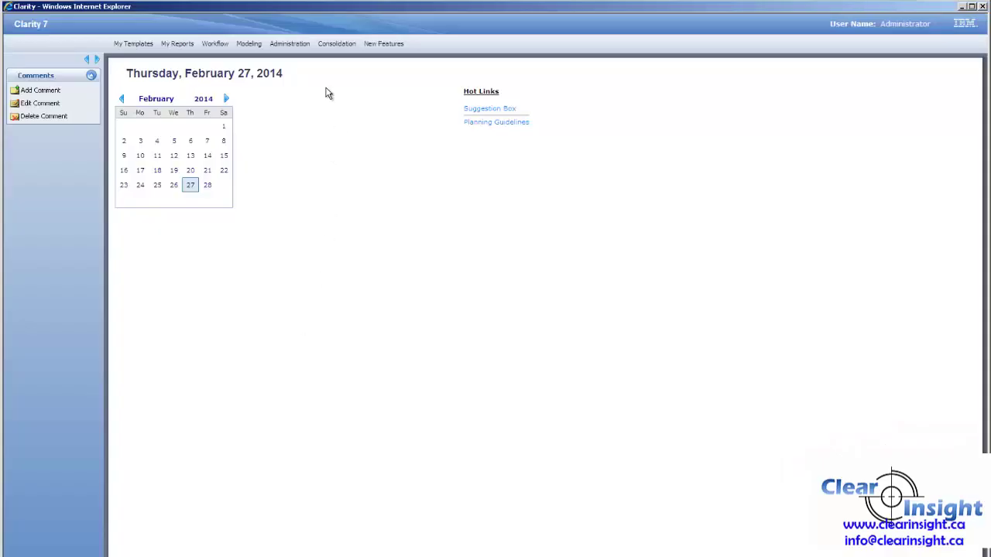
{"action": "left_click", "coordinate": [177, 45]}
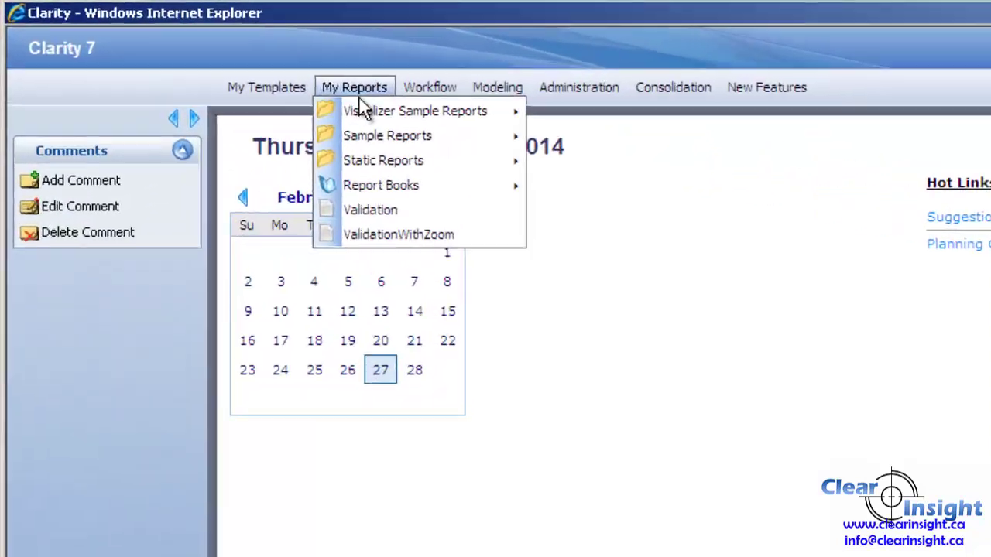
{"action": "mouse_move", "coordinate": [200, 62]}
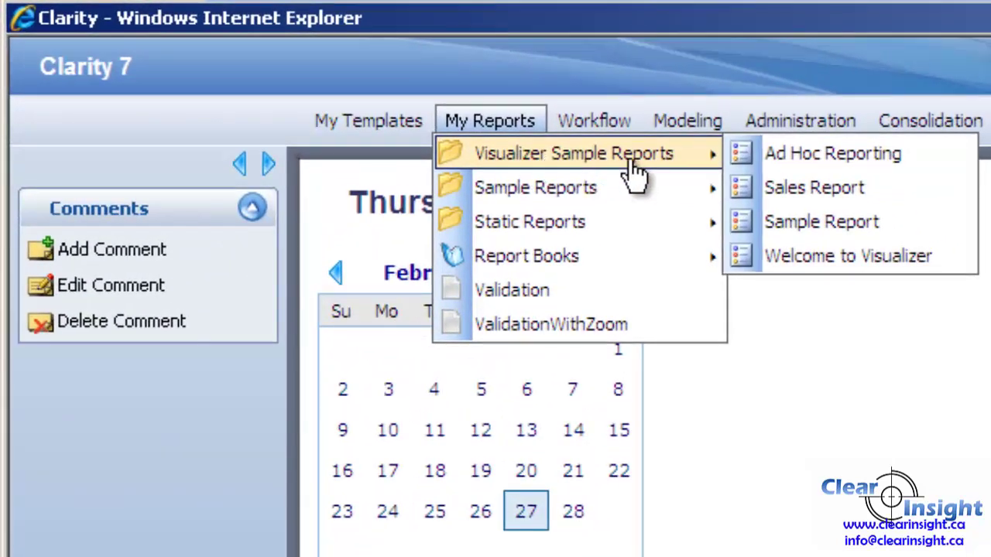
{"action": "left_click", "coordinate": [900, 262]}
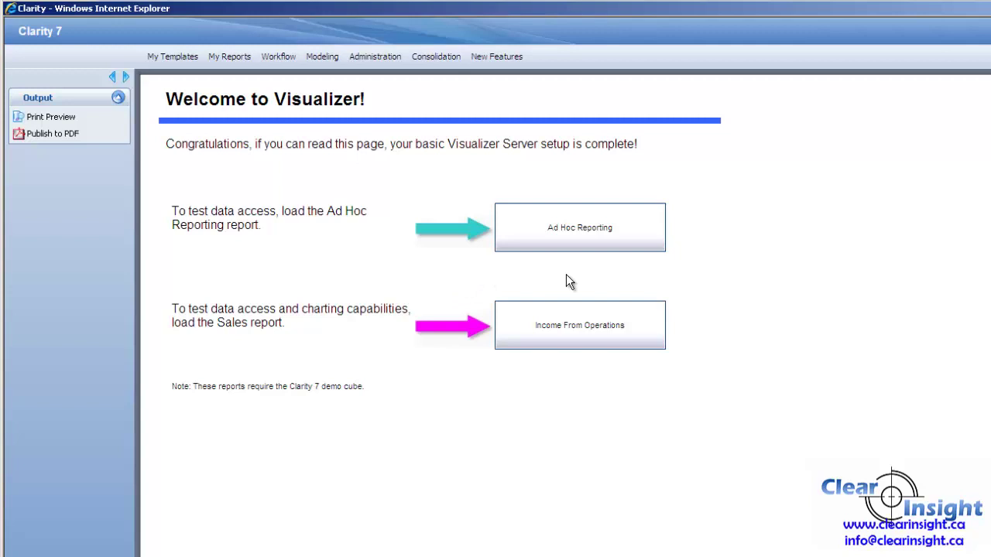
Open the Ad Hoc Reporting report and browse the Balance Sheet members of the Accounts hierarchy without changing the selection
{"action": "left_click", "coordinate": [534, 227]}
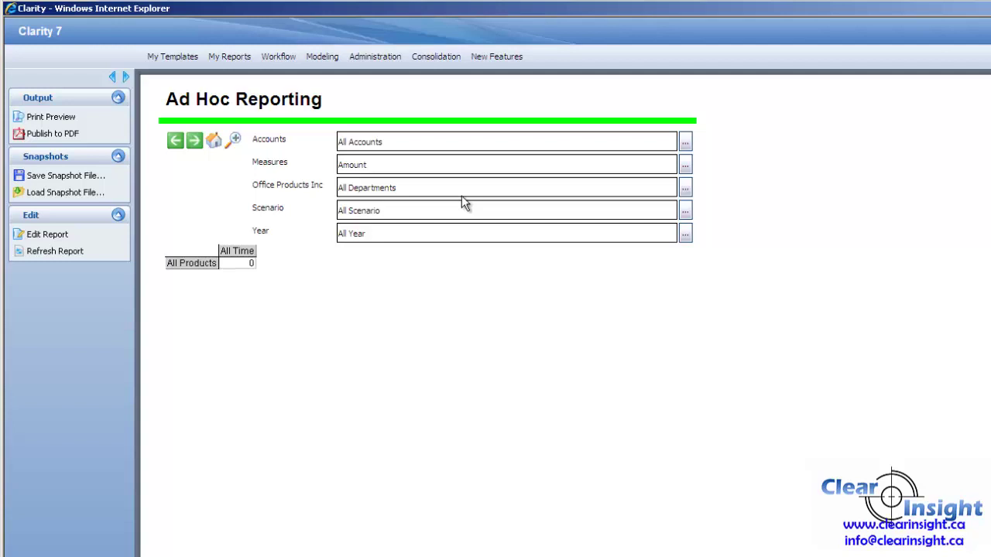
{"action": "left_click", "coordinate": [685, 144]}
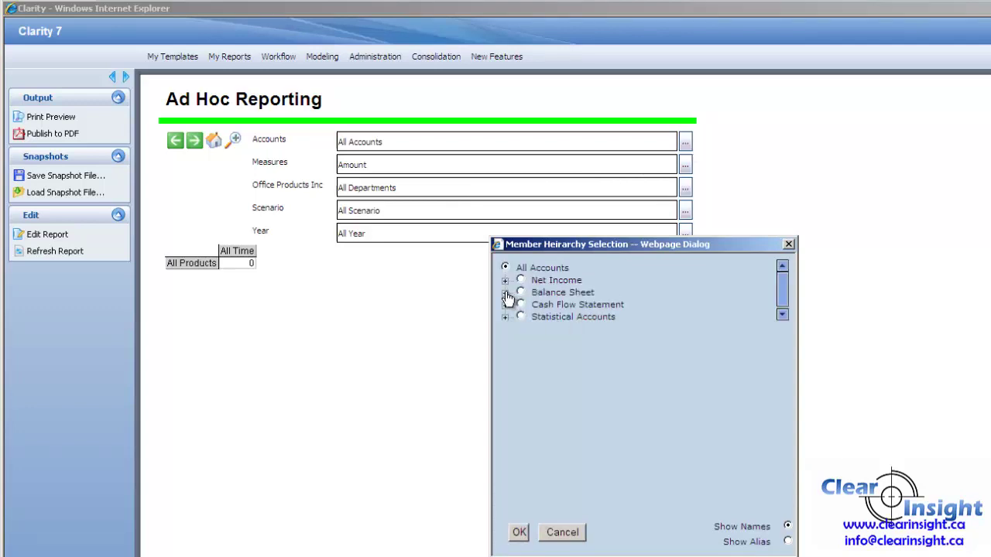
{"action": "left_click", "coordinate": [504, 293]}
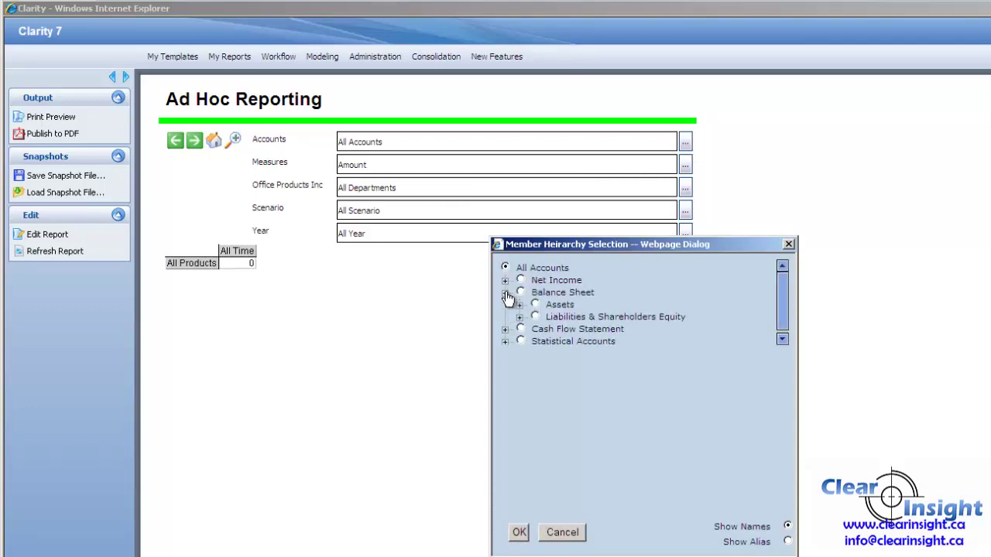
{"action": "left_click", "coordinate": [561, 532]}
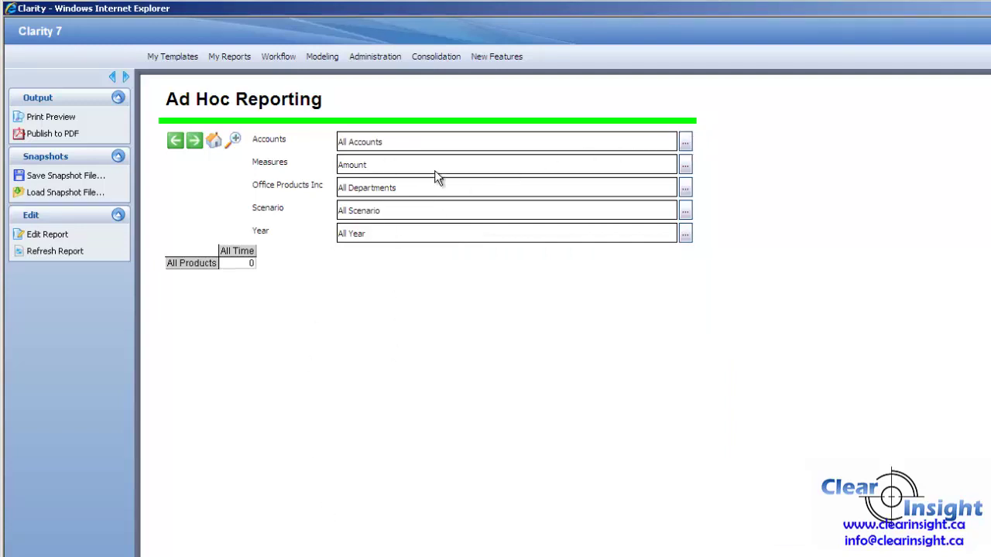
Examine the Advanced Zoom options for the All Time column member without applying one
{"action": "right_click", "coordinate": [237, 252]}
{"action": "mouse_move", "coordinate": [277, 294]}
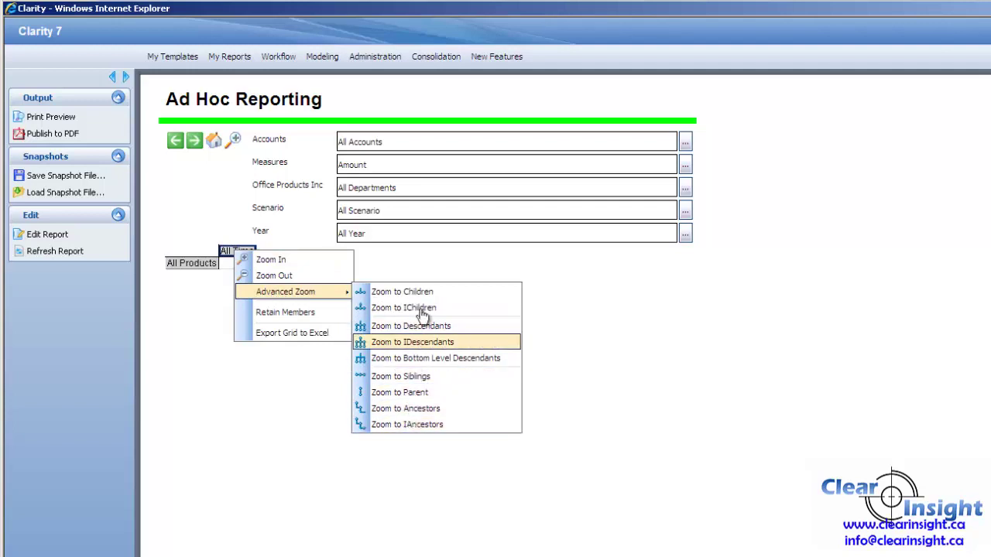
{"action": "left_click", "coordinate": [179, 300]}
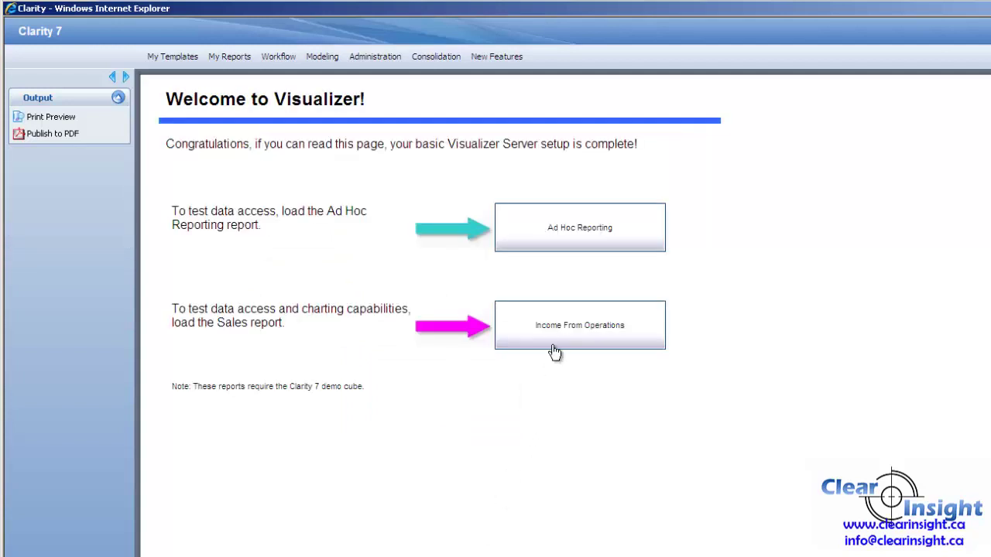
Open the Income From Operations report and examine its Time choices and the chart's division values
{"action": "left_click", "coordinate": [555, 331]}
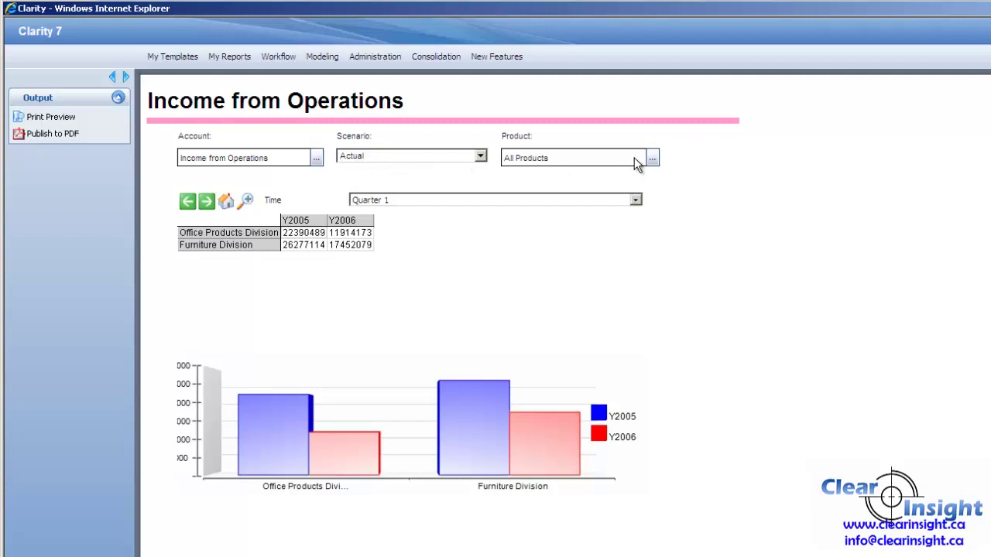
{"action": "left_click", "coordinate": [441, 200]}
{"action": "left_click", "coordinate": [783, 195]}
{"action": "mouse_move", "coordinate": [483, 387]}
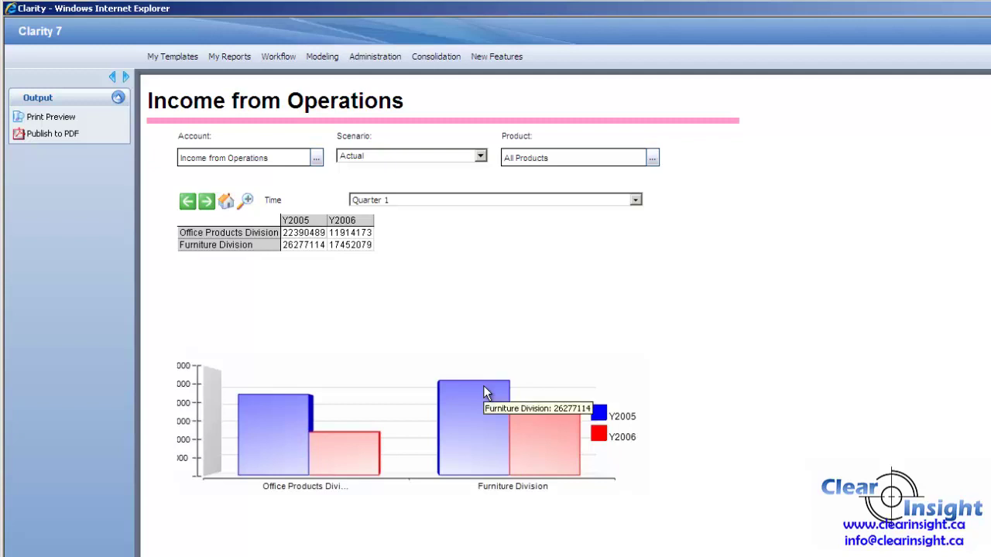
{"action": "mouse_move", "coordinate": [546, 446]}
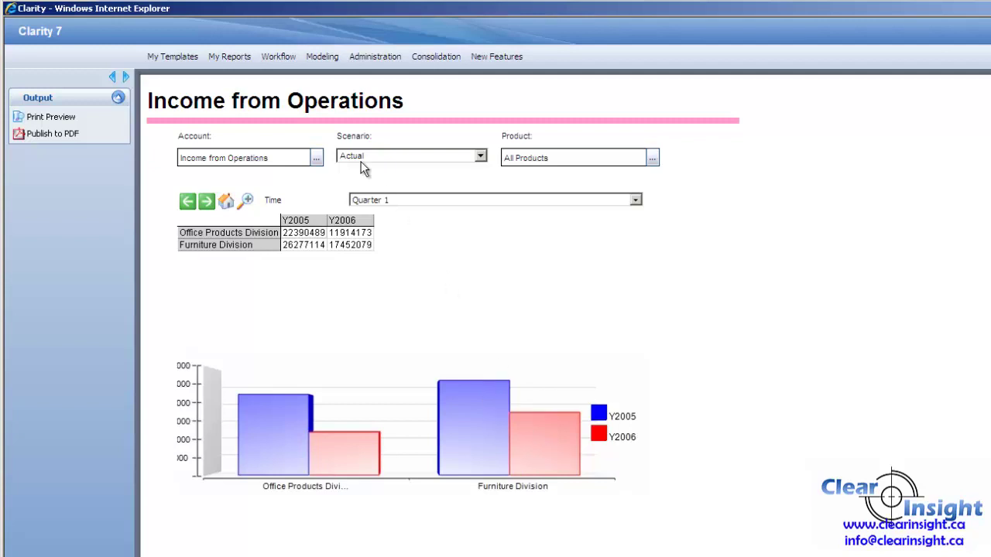
Open the Sales Report from the Visualizer Sample Reports
{"action": "left_click", "coordinate": [229, 58]}
{"action": "mouse_move", "coordinate": [241, 72]}
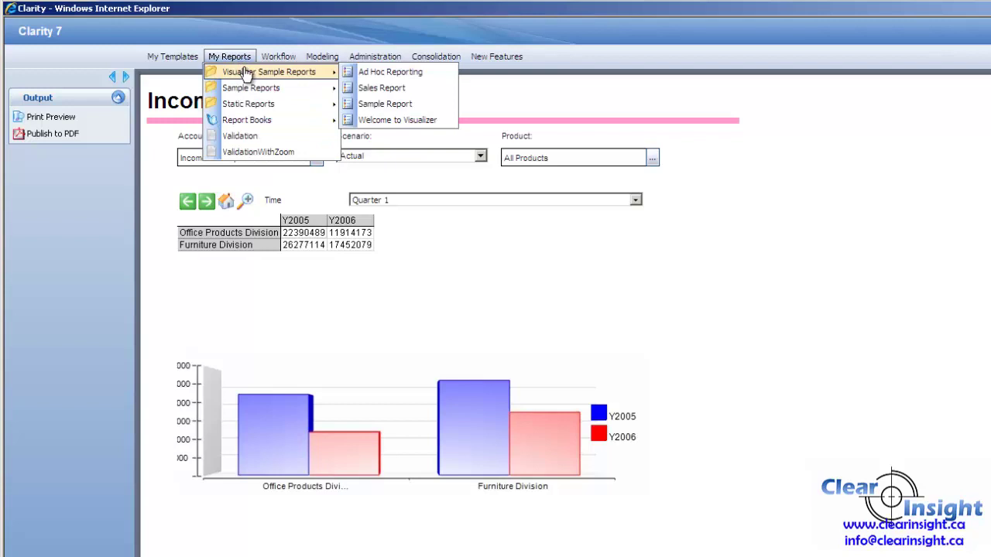
{"action": "left_click", "coordinate": [410, 89]}
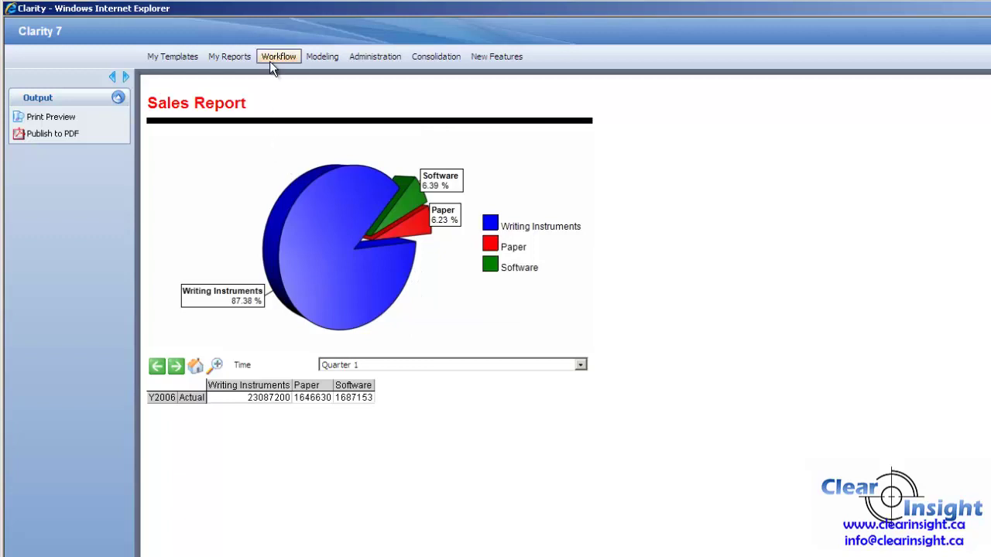
Open the Sample Report from the Visualizer Sample Reports
{"action": "left_click", "coordinate": [229, 56]}
{"action": "mouse_move", "coordinate": [236, 71]}
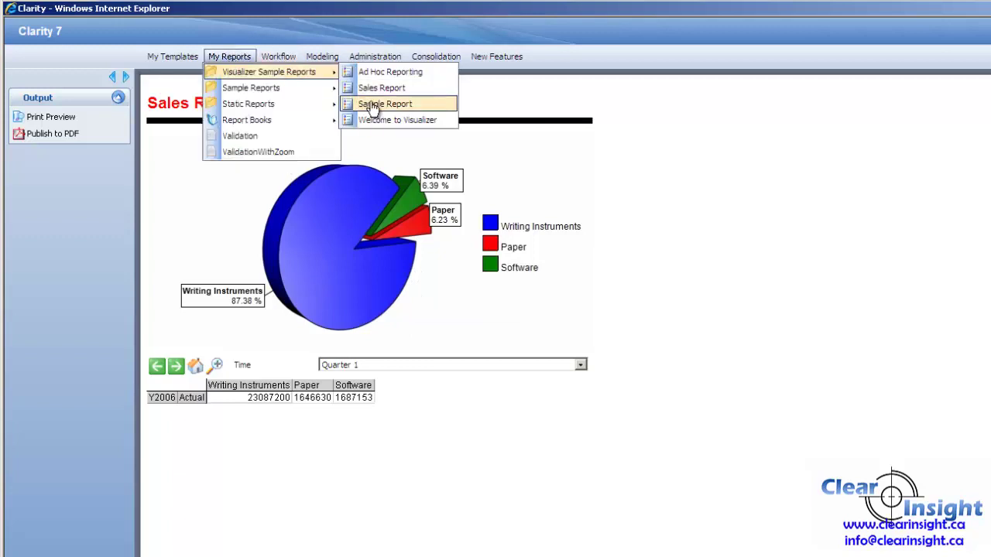
{"action": "left_click", "coordinate": [413, 106]}
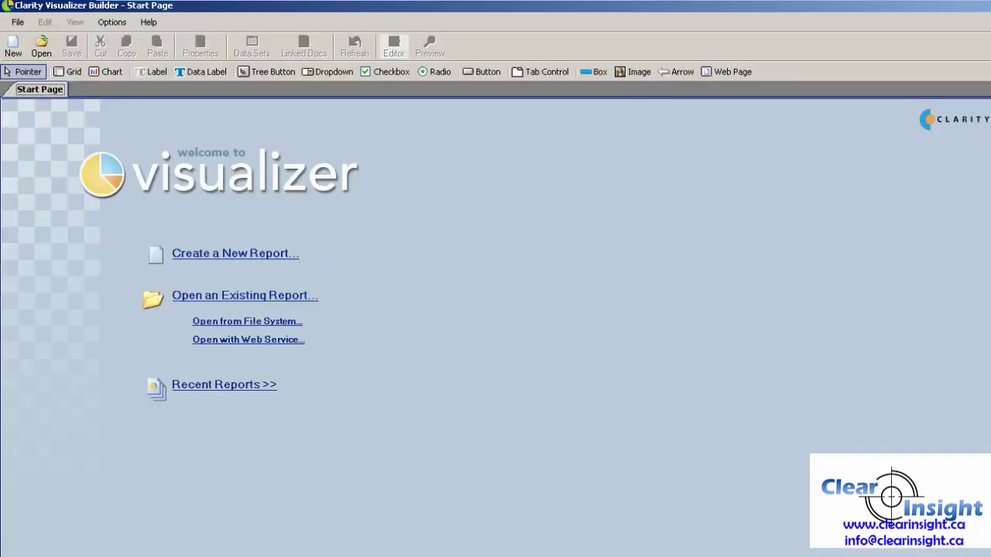
Create a new report in Clarity Visualizer Builder and draw a large grid near the canvas's upper-left corner
{"action": "left_click", "coordinate": [230, 255]}
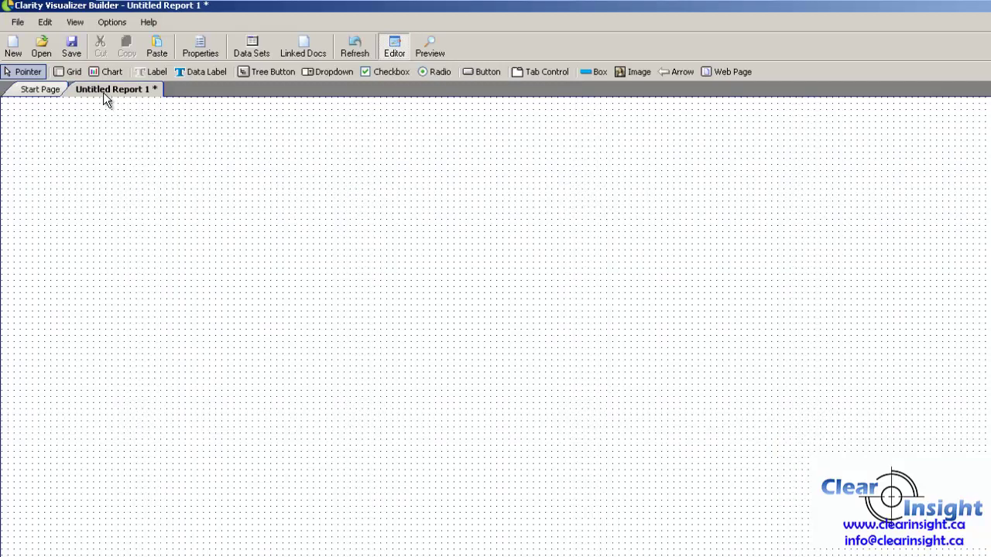
{"action": "left_click", "coordinate": [73, 72]}
{"action": "left_click_drag", "start_coordinate": [38, 136], "coordinate": [449, 356]}
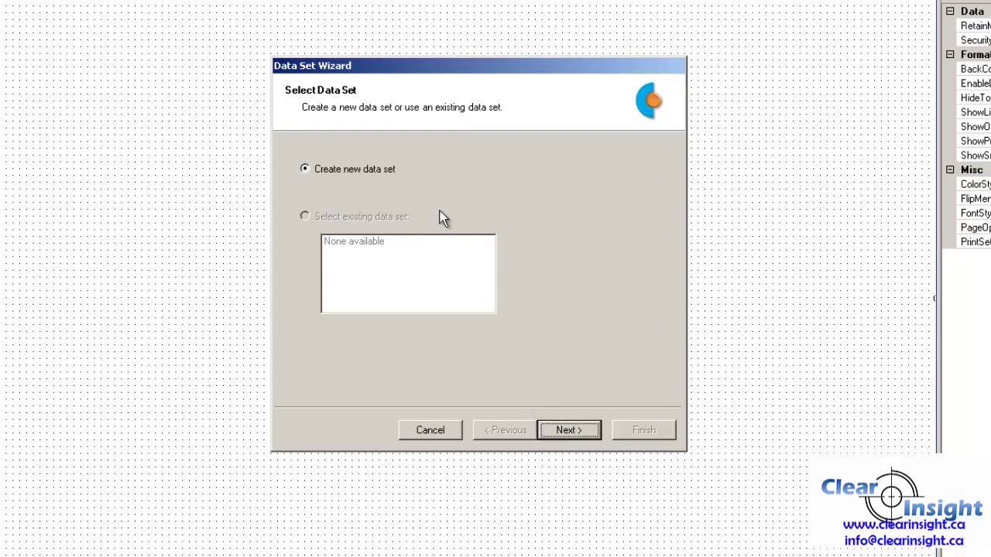
Start a new data set with a new cube connection on localhost, choosing the Clarity application and the Demo cube
{"action": "left_click", "coordinate": [569, 430]}
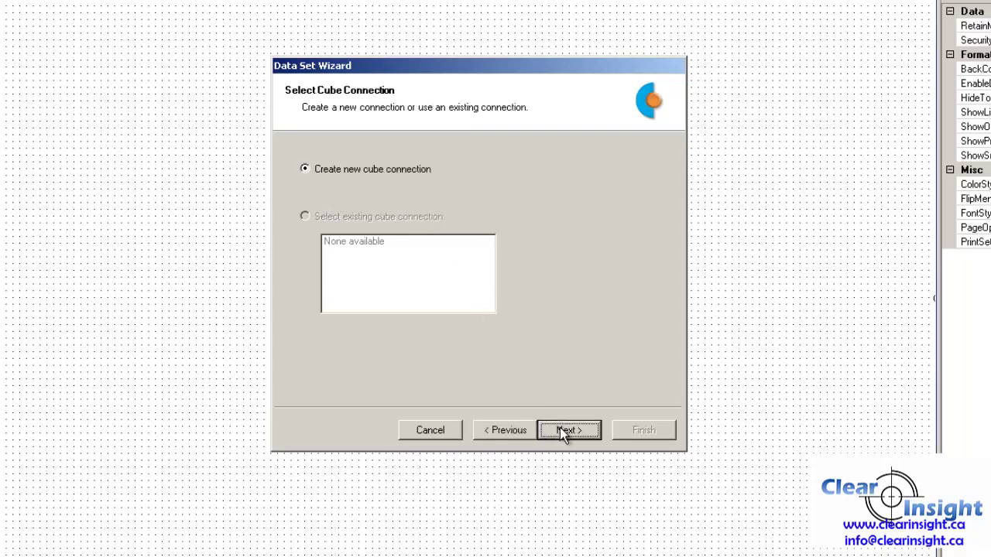
{"action": "left_click", "coordinate": [563, 432]}
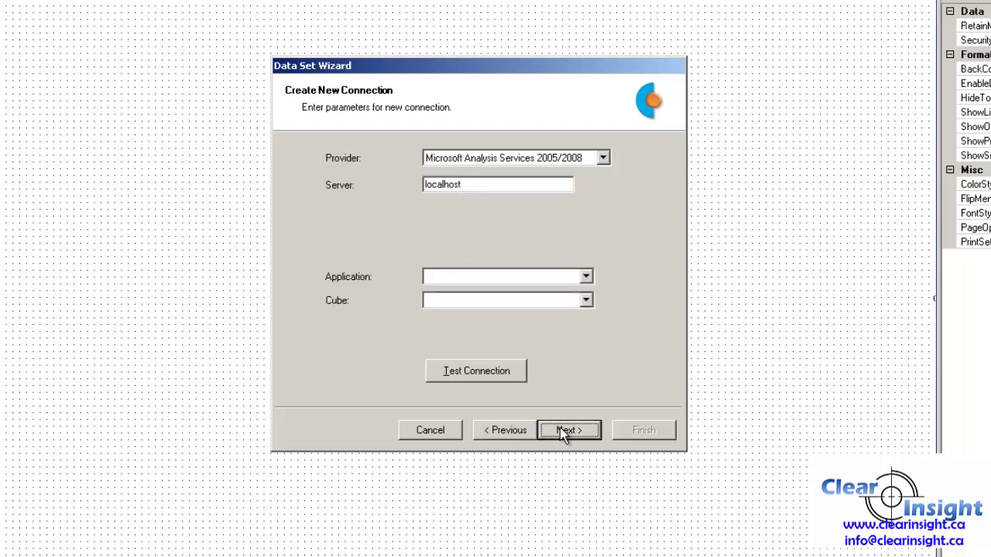
{"action": "left_click", "coordinate": [588, 277]}
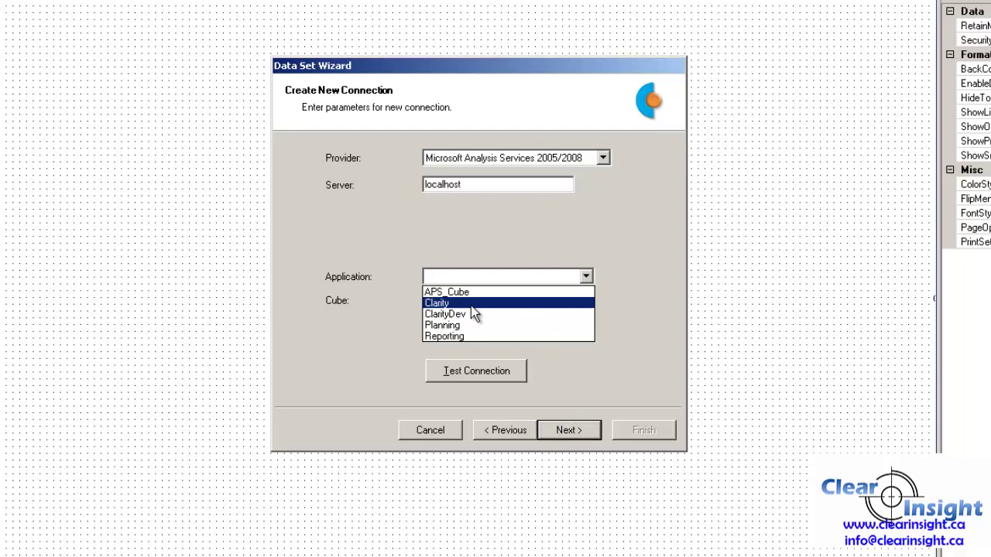
{"action": "left_click", "coordinate": [471, 303]}
{"action": "left_click", "coordinate": [585, 300]}
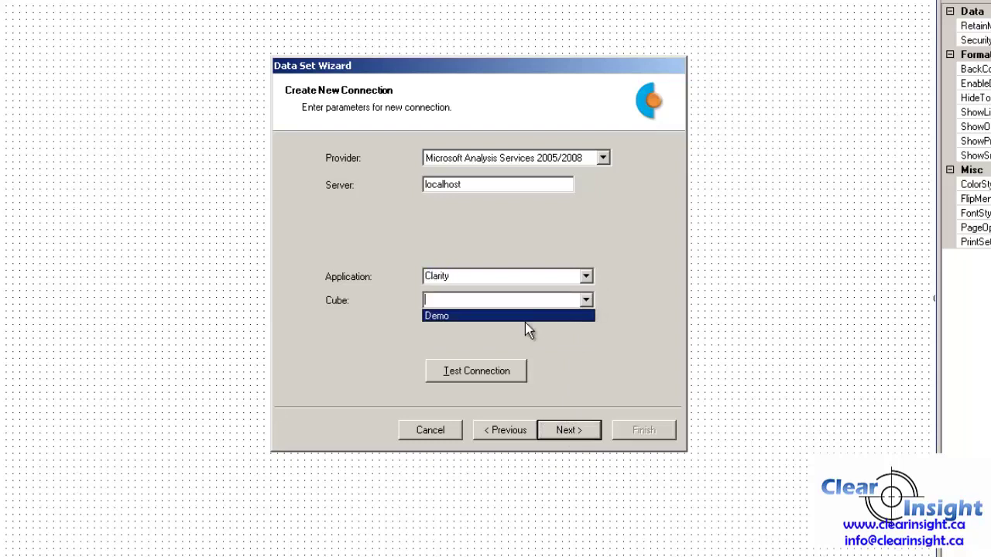
{"action": "left_click", "coordinate": [507, 345]}
{"action": "left_click", "coordinate": [585, 301]}
{"action": "left_click", "coordinate": [498, 317]}
Test the cube connection and continue to the data set configuration
{"action": "left_click", "coordinate": [471, 370]}
{"action": "left_click", "coordinate": [479, 294]}
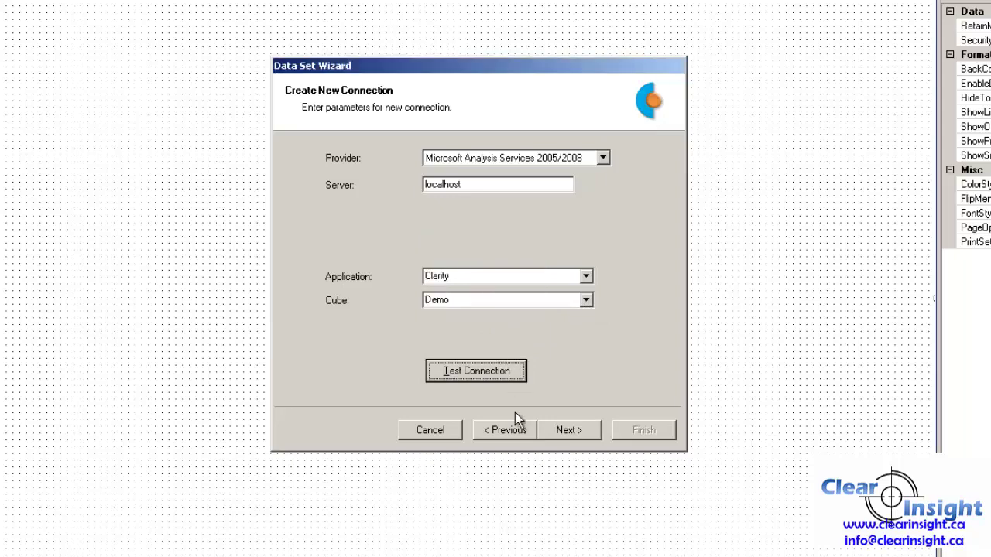
{"action": "left_click", "coordinate": [566, 431]}
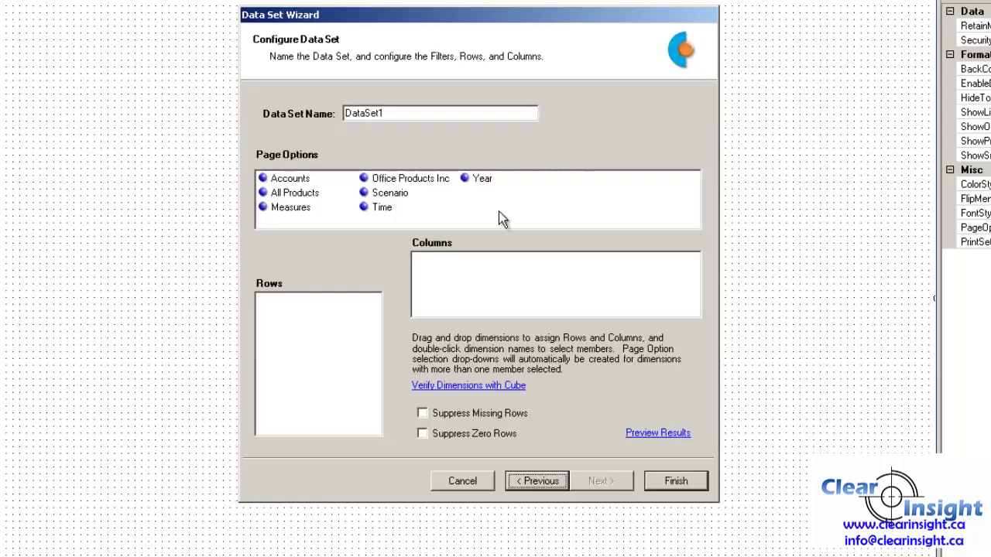
Name the data set DS_NetIncome
{"action": "left_click_drag", "start_coordinate": [447, 114], "coordinate": [275, 116]}
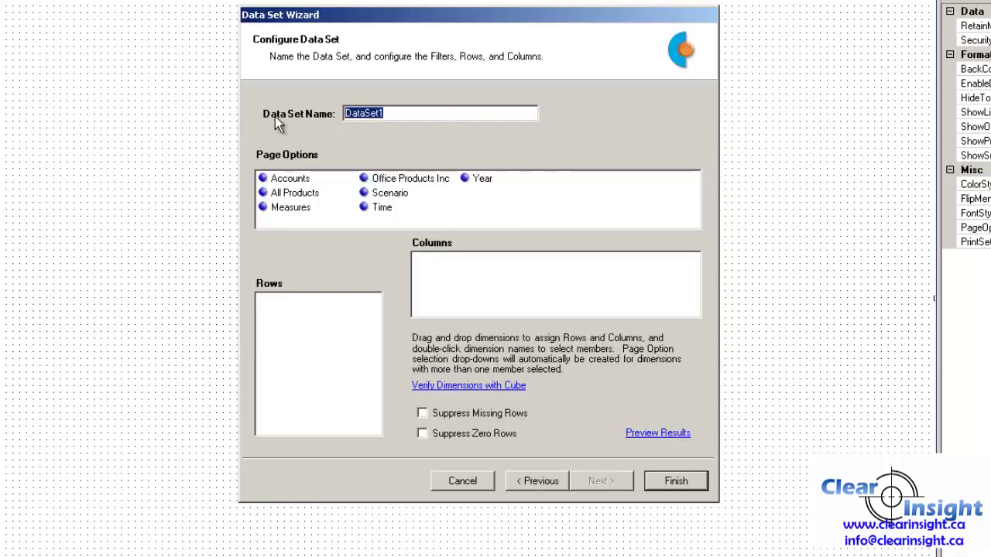
{"action": "type", "text": "DS"}
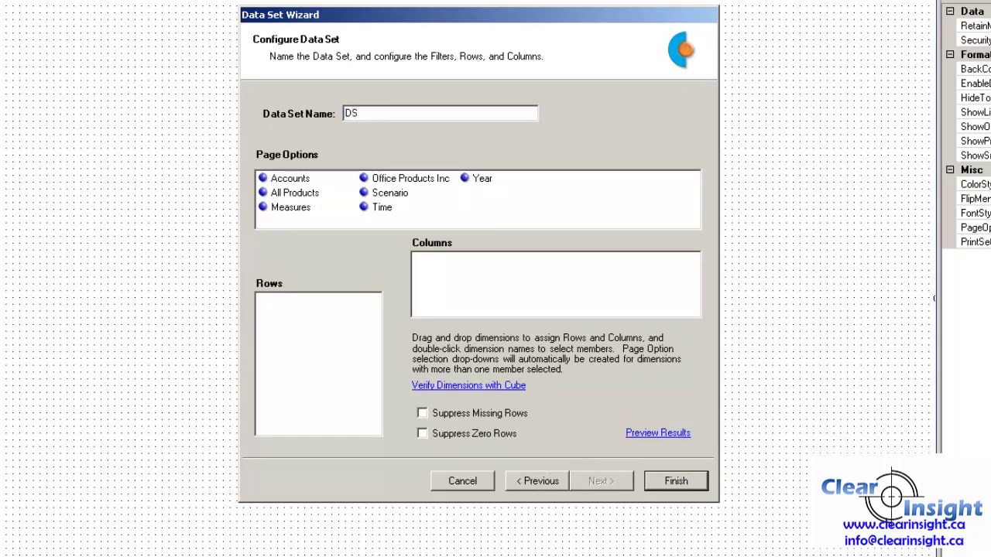
{"action": "type", "text": "_NetIncome"}
Assign the Accounts dimension to the rows with Net Income as its member
{"action": "left_click_drag", "start_coordinate": [292, 183], "coordinate": [290, 362]}
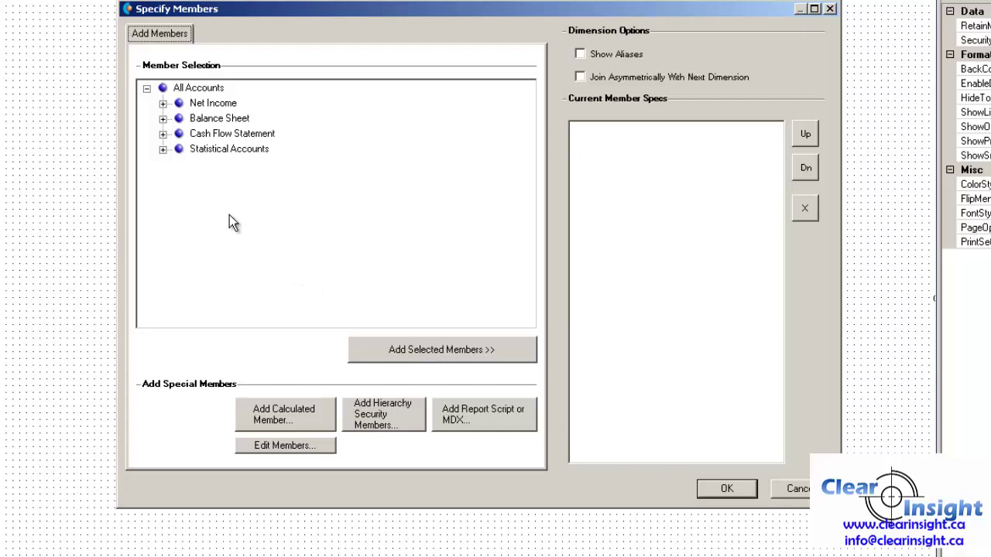
{"action": "double_click", "coordinate": [218, 103]}
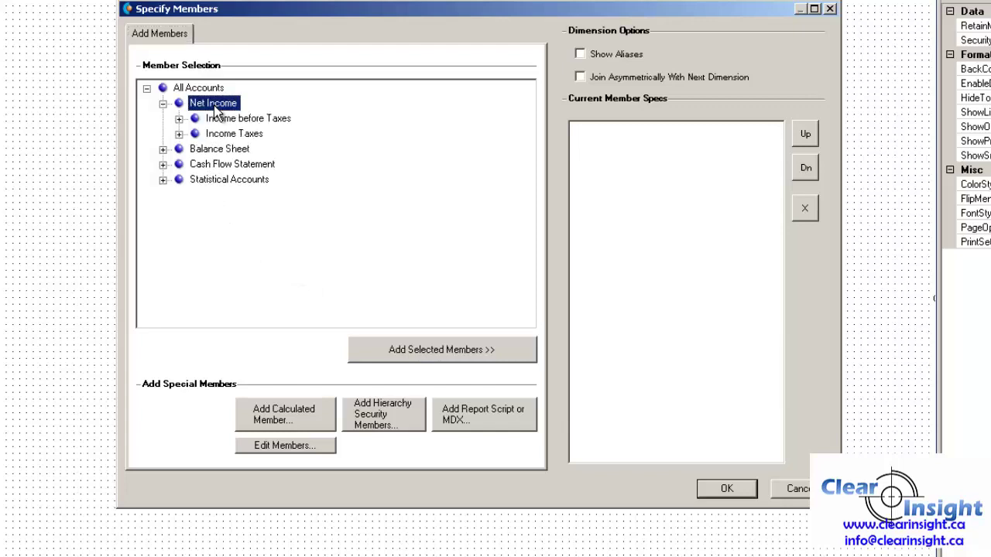
{"action": "left_click", "coordinate": [418, 349]}
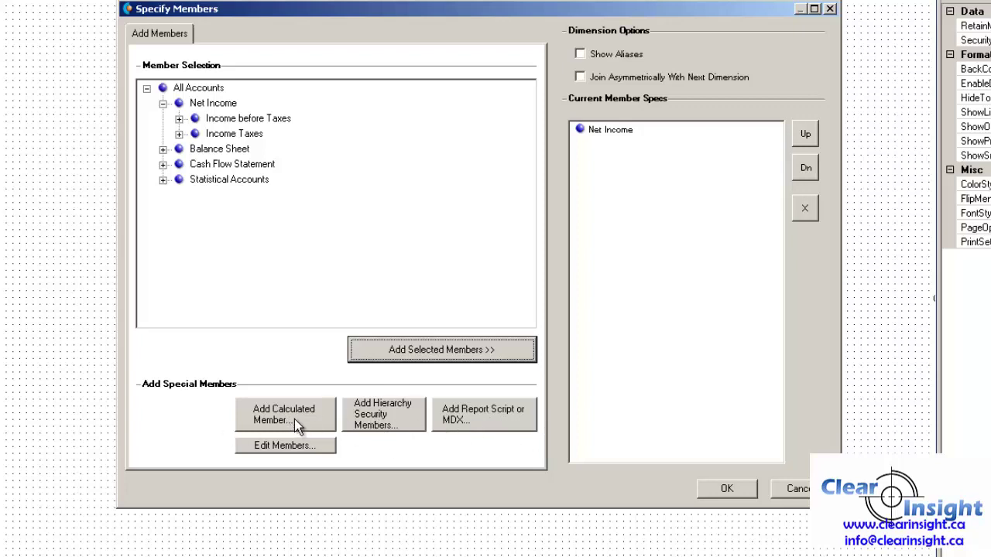
{"action": "left_click", "coordinate": [725, 486]}
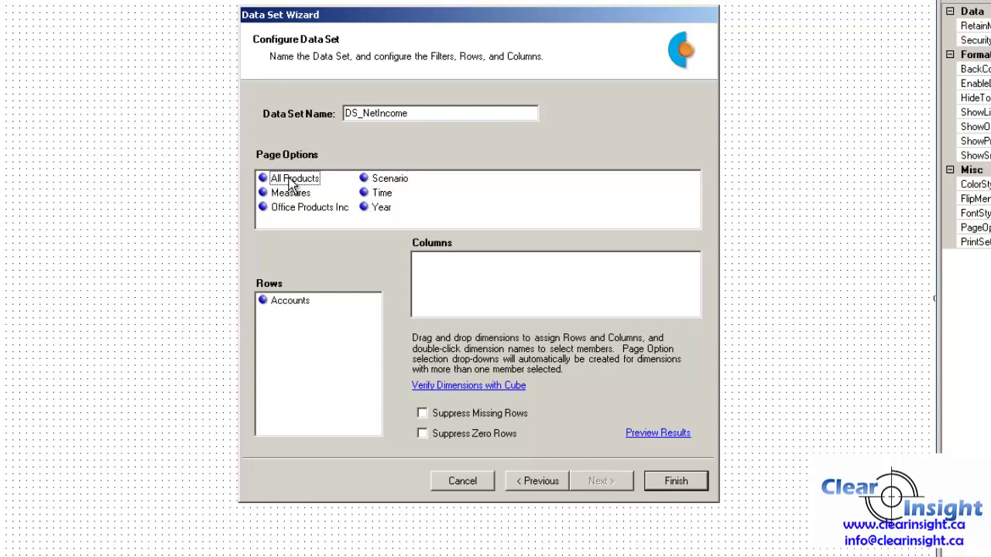
Set the All Products page option to the All Active Products member
{"action": "left_click", "coordinate": [293, 181]}
{"action": "double_click", "coordinate": [293, 181]}
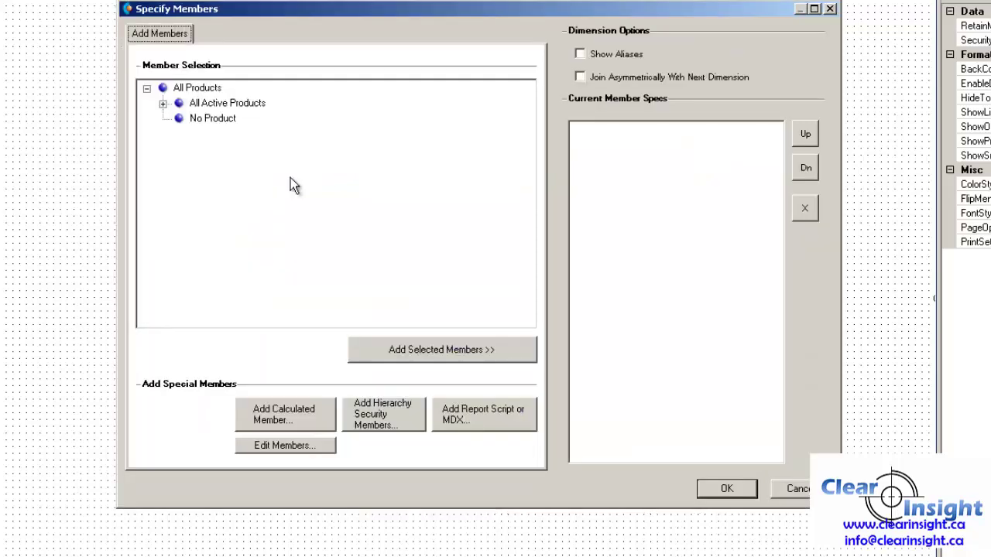
{"action": "left_click", "coordinate": [225, 102]}
{"action": "left_click", "coordinate": [425, 355]}
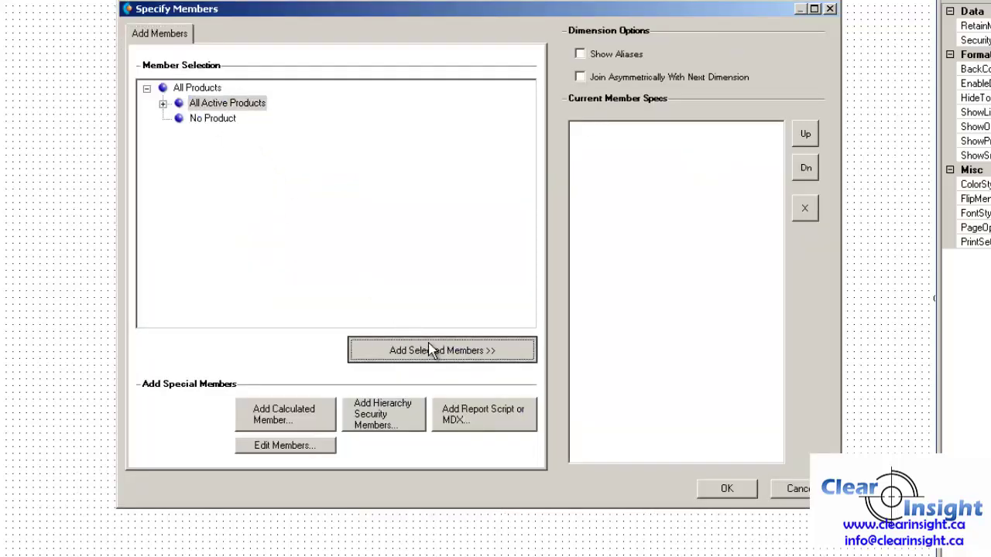
{"action": "left_click", "coordinate": [712, 489]}
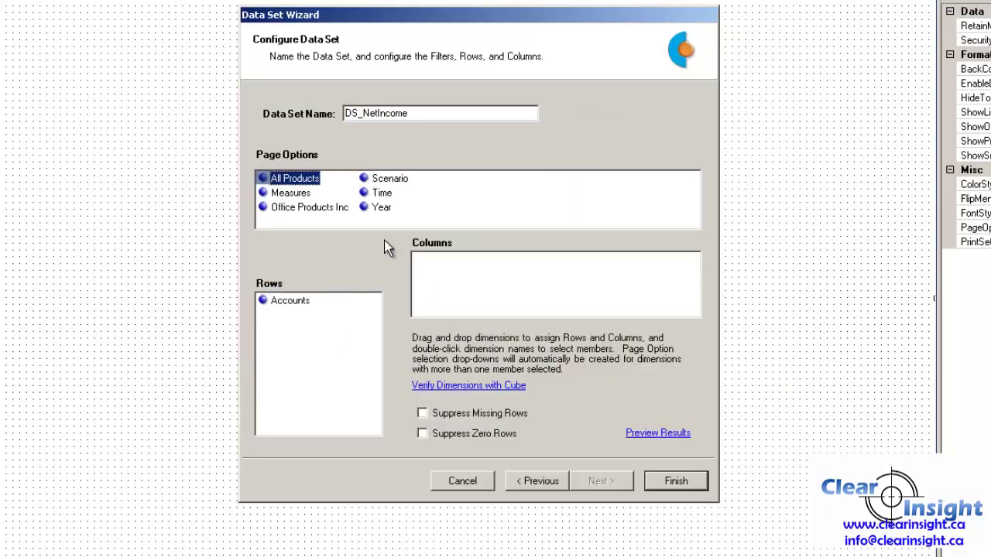
Set the Measures page option to the Amount member
{"action": "double_click", "coordinate": [290, 192]}
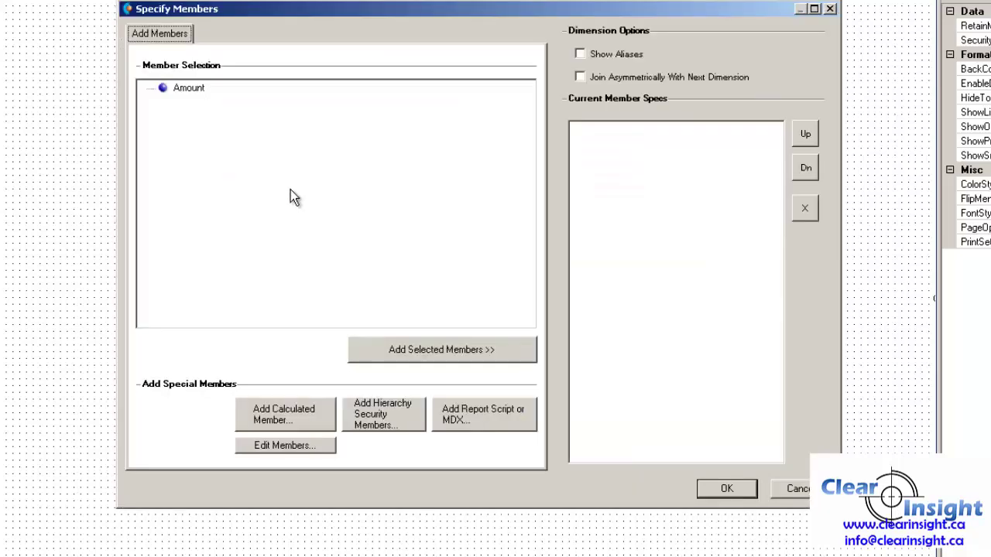
{"action": "left_click", "coordinate": [188, 88]}
{"action": "left_click", "coordinate": [404, 357]}
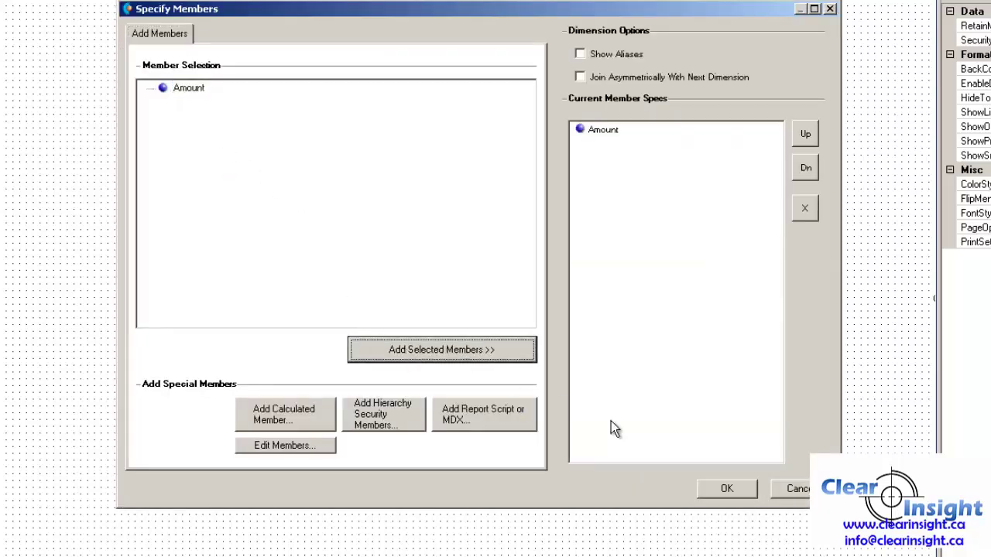
{"action": "left_click", "coordinate": [709, 493]}
Set the Office Products Inc page option to the All Departments member
{"action": "double_click", "coordinate": [285, 207]}
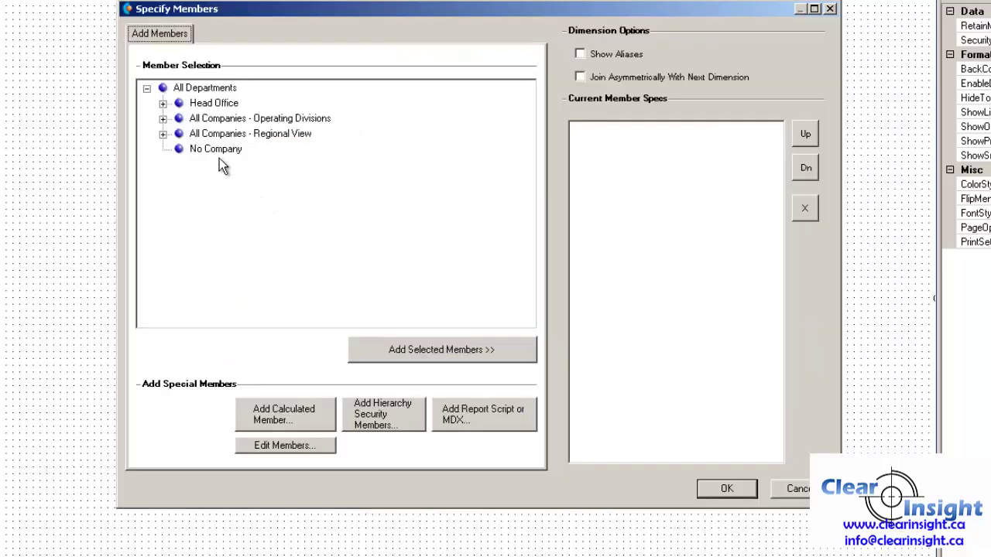
{"action": "left_click", "coordinate": [203, 88]}
{"action": "left_click", "coordinate": [414, 354]}
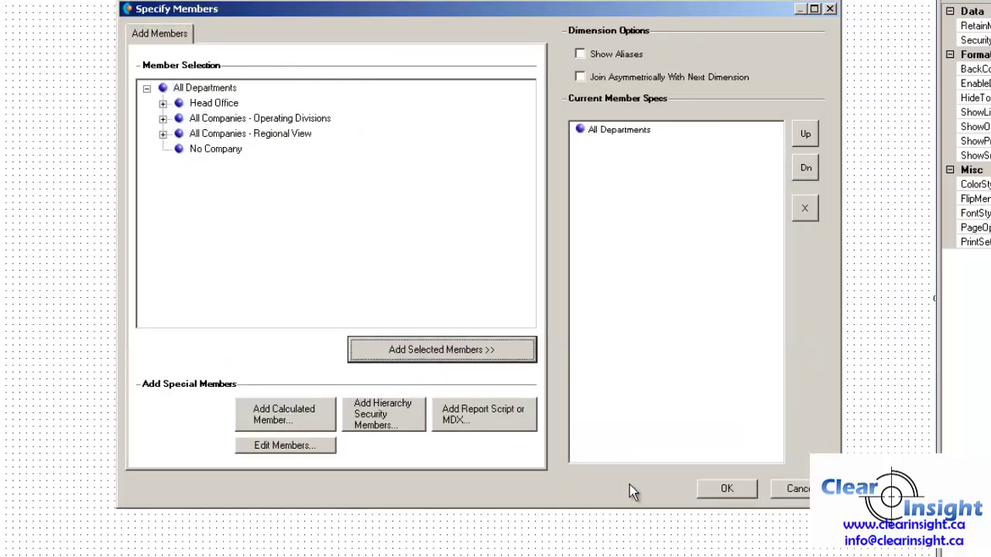
{"action": "left_click", "coordinate": [736, 489]}
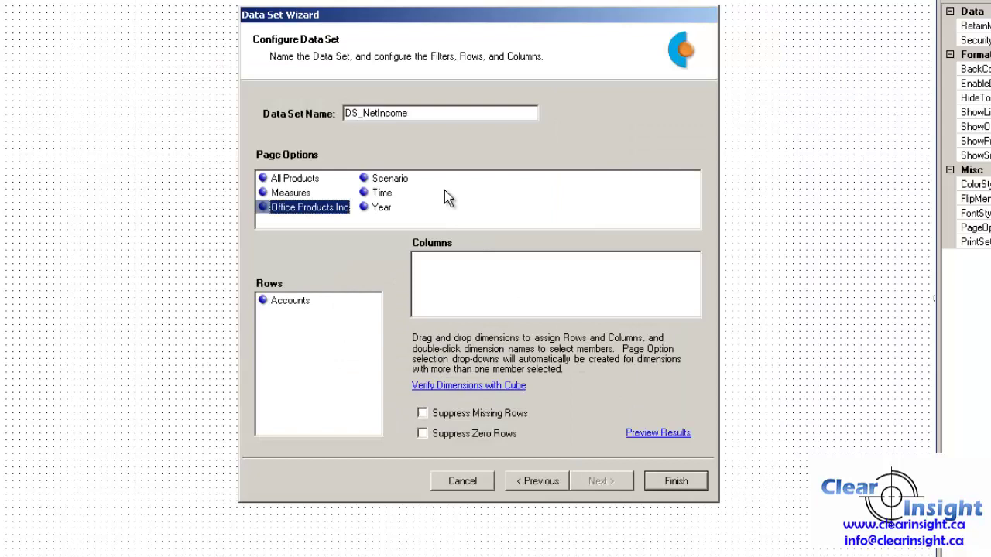
Set the Scenario page option to the Actual member
{"action": "double_click", "coordinate": [379, 180]}
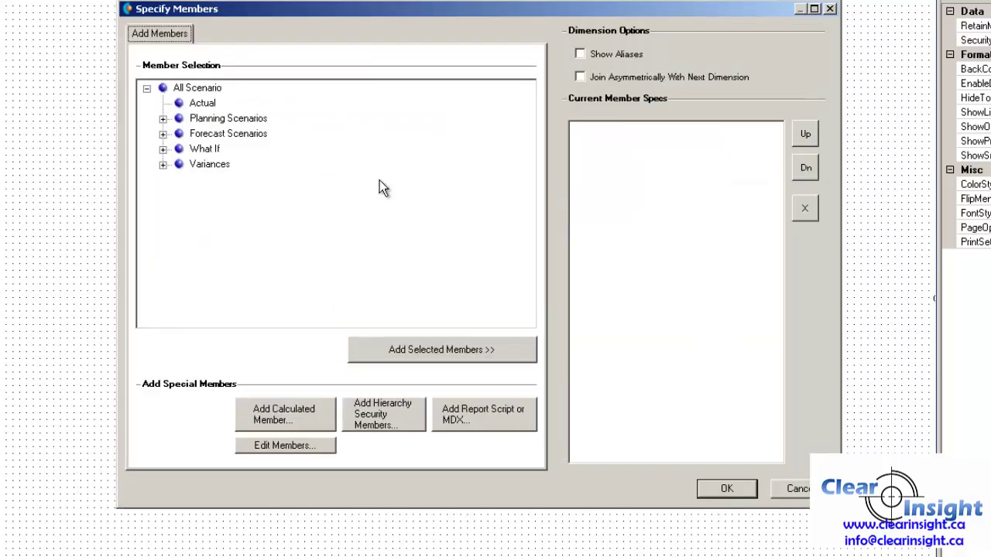
{"action": "left_click", "coordinate": [199, 103]}
{"action": "left_click", "coordinate": [401, 349]}
{"action": "left_click", "coordinate": [725, 488]}
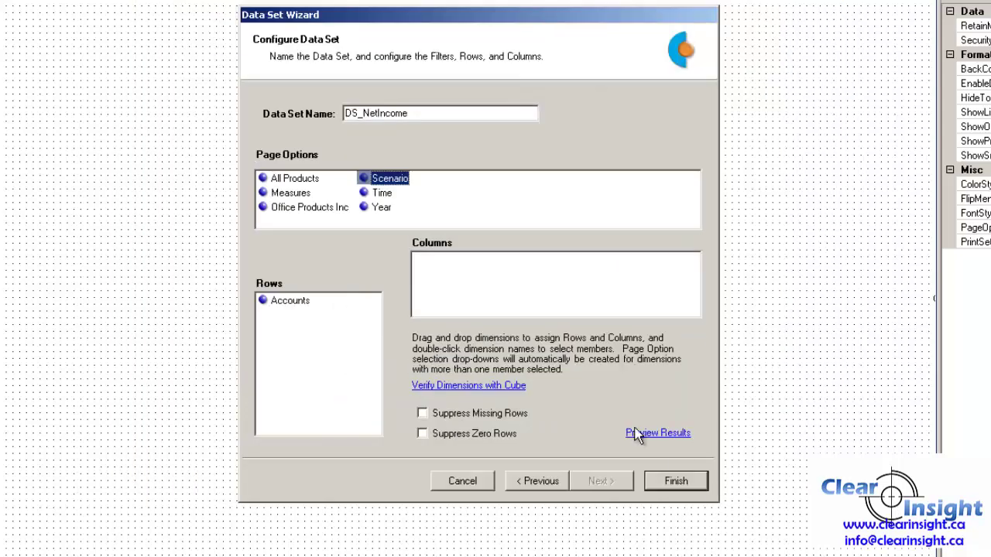
Specify the children of Full Year as the members of the Time dimension
{"action": "double_click", "coordinate": [380, 193]}
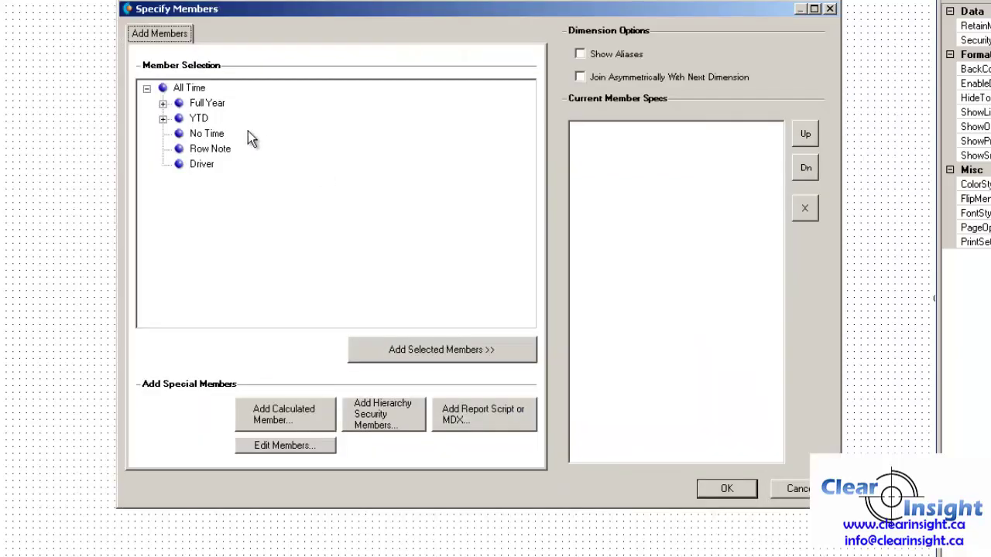
{"action": "left_click", "coordinate": [163, 106]}
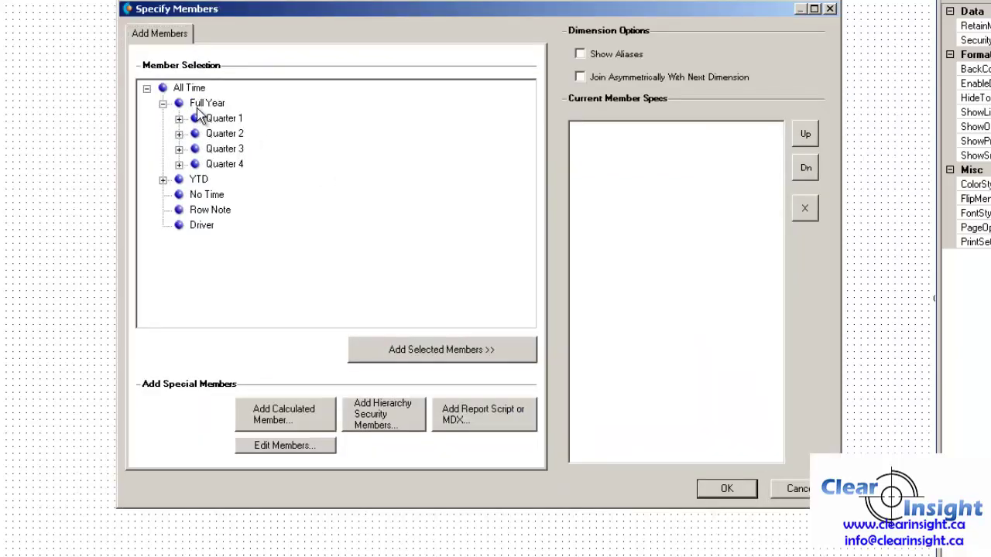
{"action": "right_click", "coordinate": [200, 108]}
{"action": "left_click", "coordinate": [237, 129]}
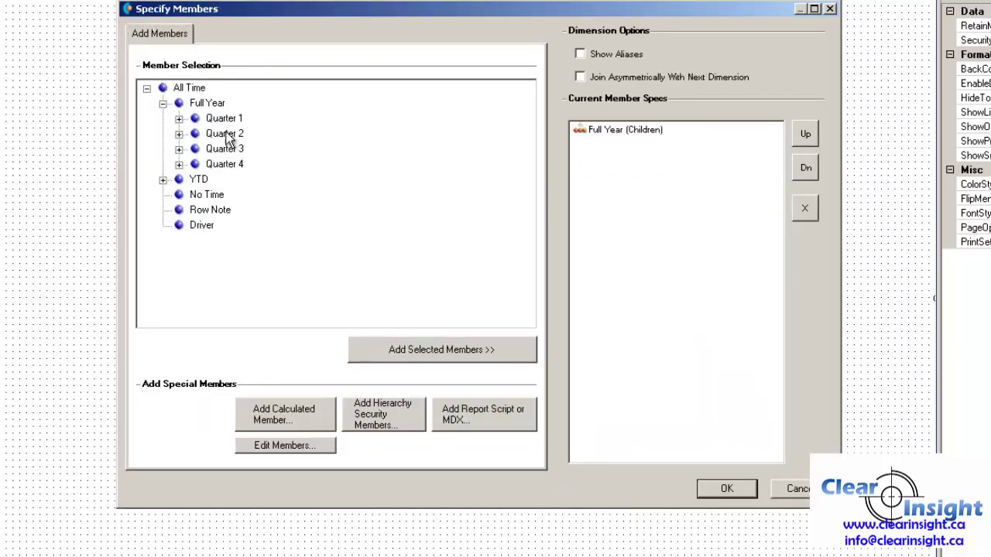
{"action": "left_click", "coordinate": [734, 487]}
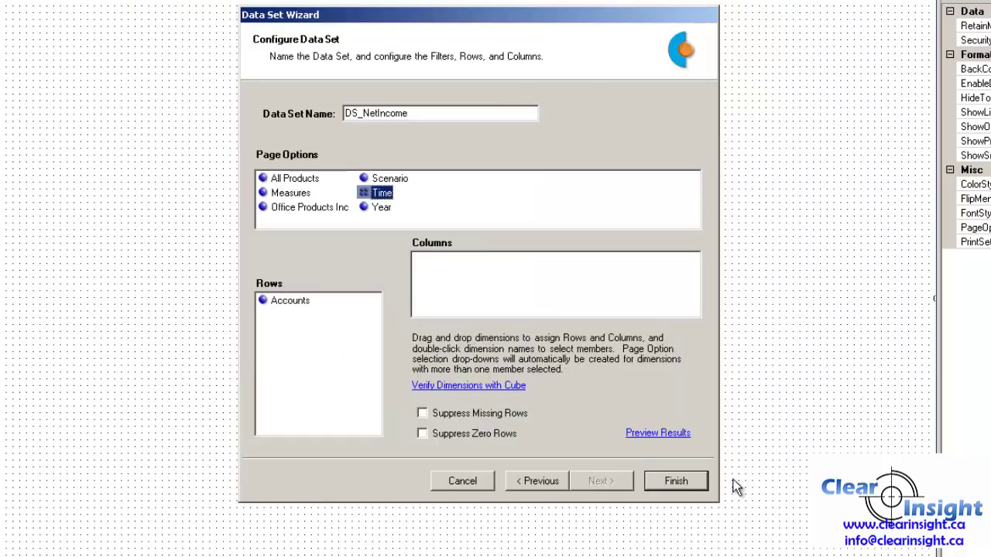
Set the Year page option to the Y2005 member
{"action": "double_click", "coordinate": [381, 208]}
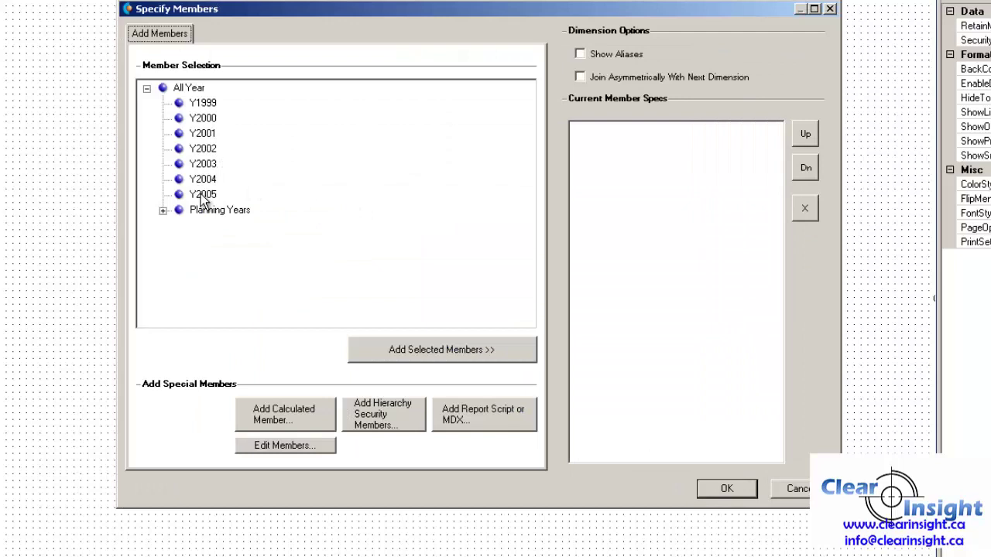
{"action": "left_click", "coordinate": [203, 195]}
{"action": "left_click", "coordinate": [435, 347]}
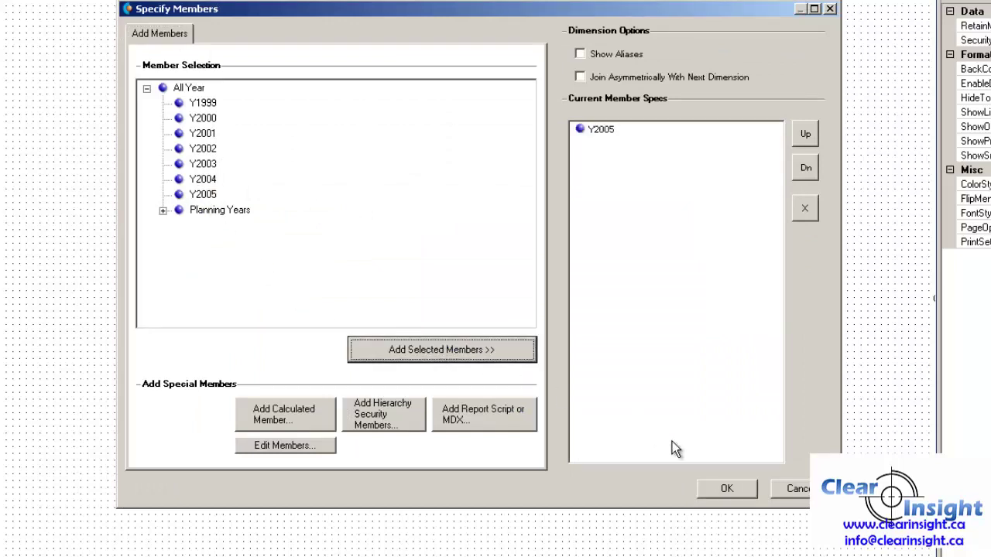
{"action": "left_click", "coordinate": [731, 494]}
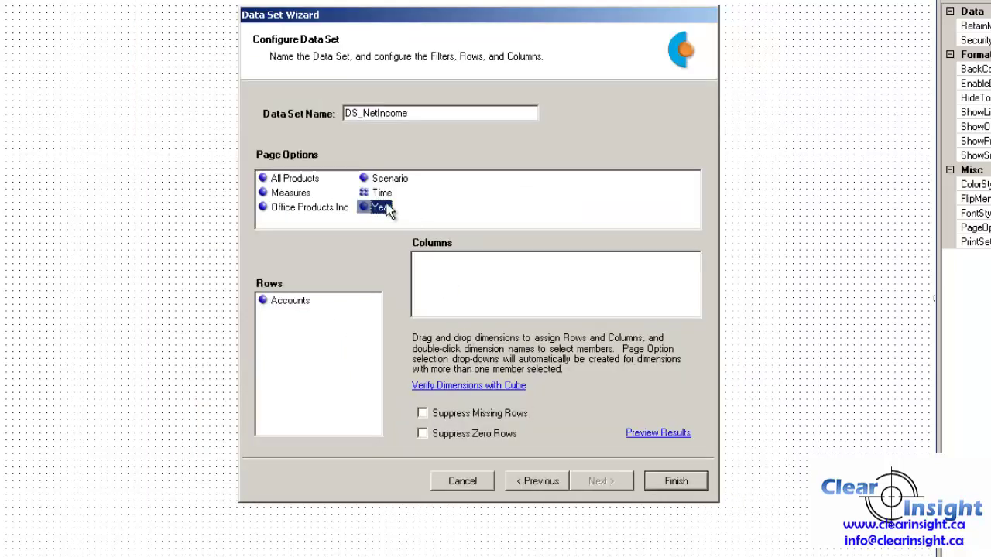
Move the Time dimension to the columns and preview the data set results
{"action": "left_click_drag", "start_coordinate": [372, 195], "coordinate": [435, 280]}
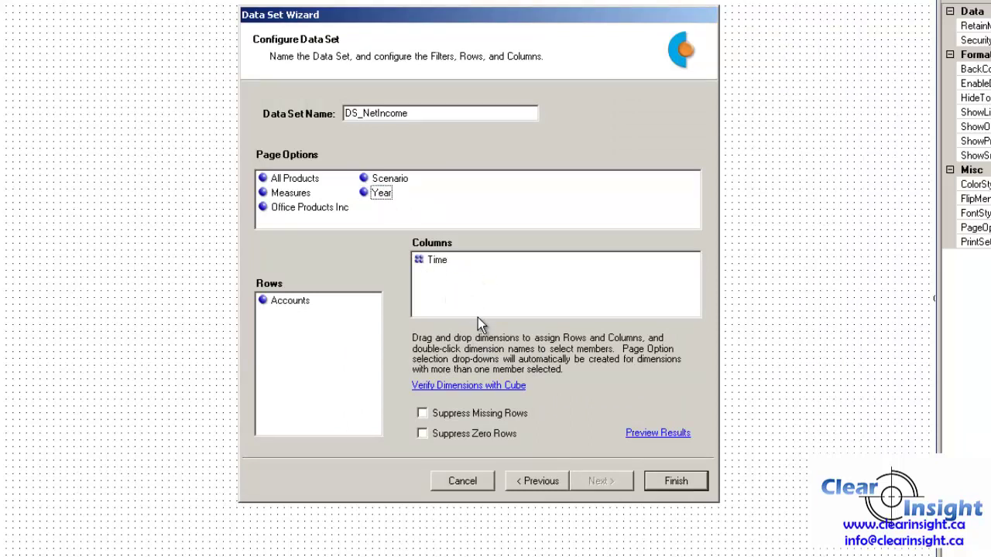
{"action": "left_click", "coordinate": [650, 436]}
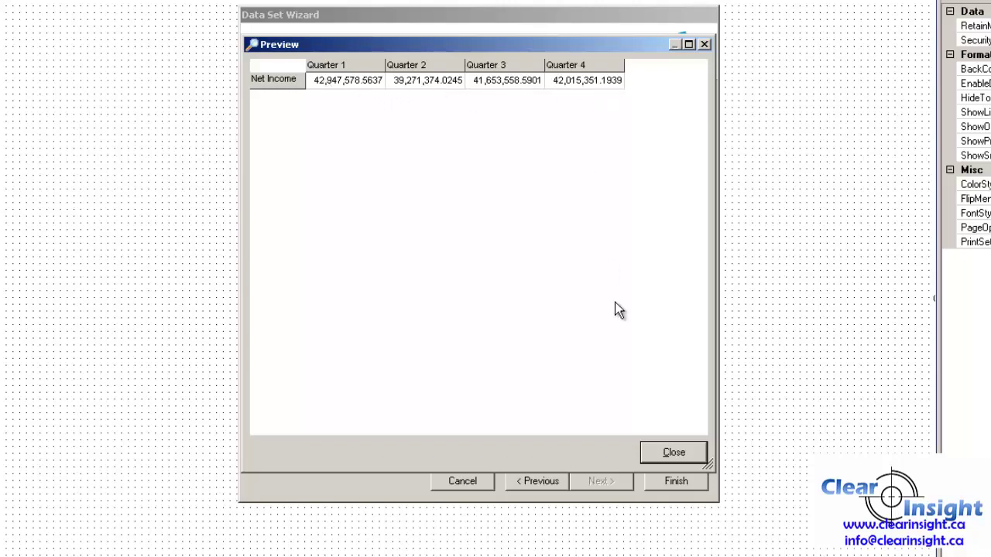
{"action": "left_click", "coordinate": [674, 452]}
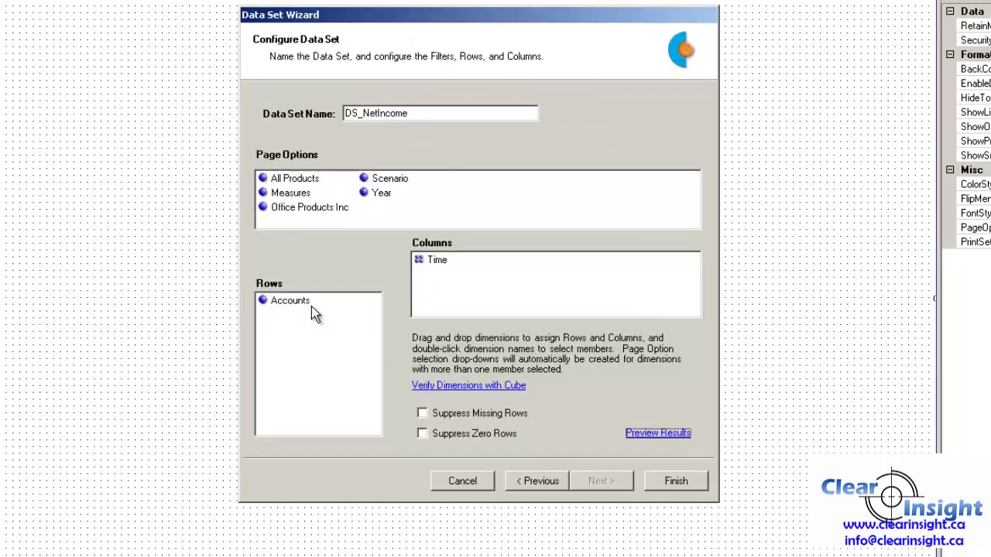
Change the Net Income member in the Accounts rows to its descendents and preview the results
{"action": "double_click", "coordinate": [280, 301]}
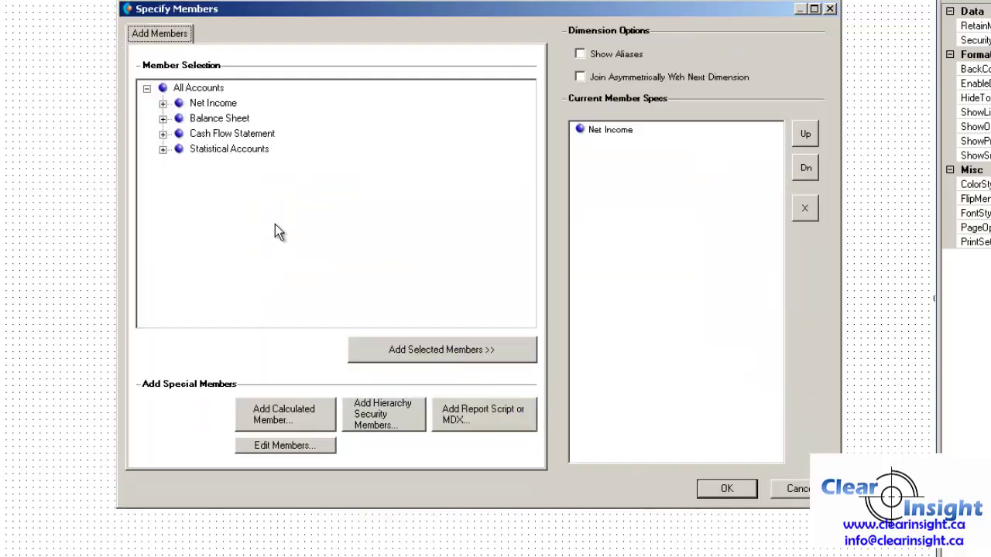
{"action": "left_click", "coordinate": [607, 131]}
{"action": "right_click", "coordinate": [607, 133]}
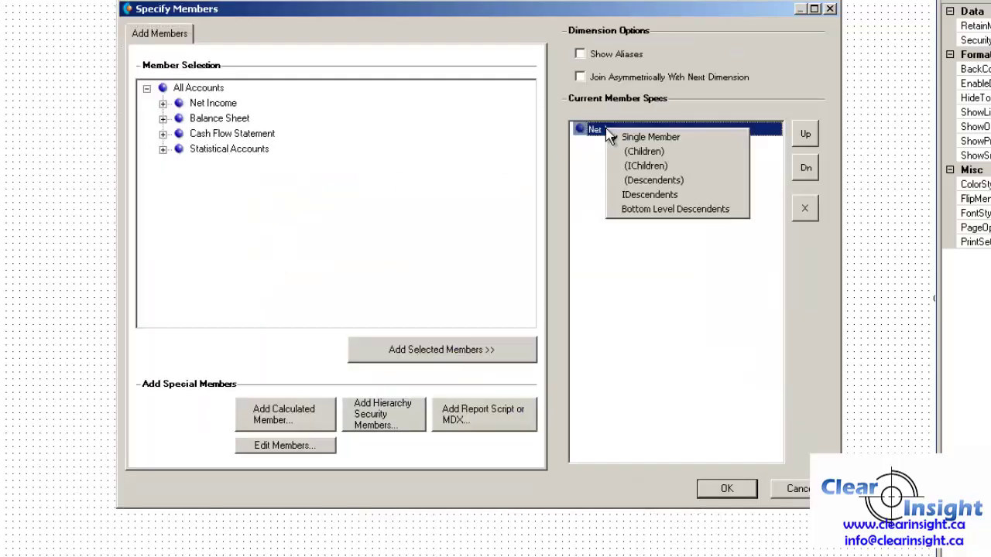
{"action": "left_click", "coordinate": [641, 183]}
{"action": "left_click", "coordinate": [727, 489]}
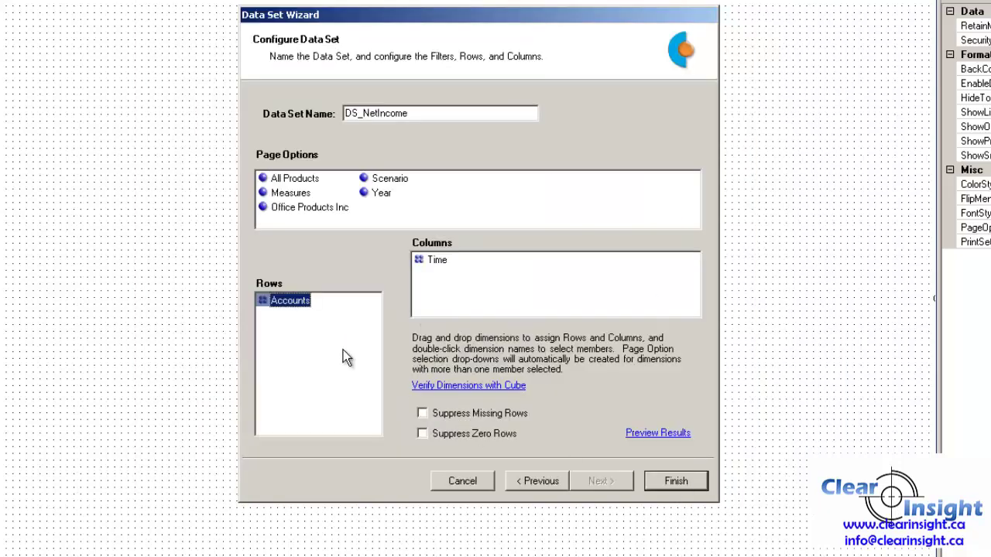
{"action": "left_click", "coordinate": [660, 437]}
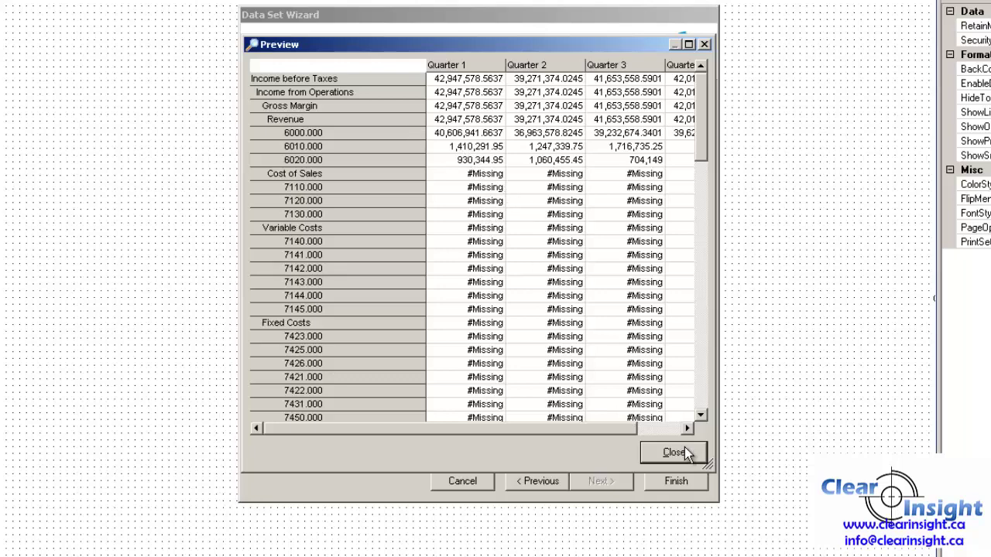
{"action": "left_click", "coordinate": [664, 456]}
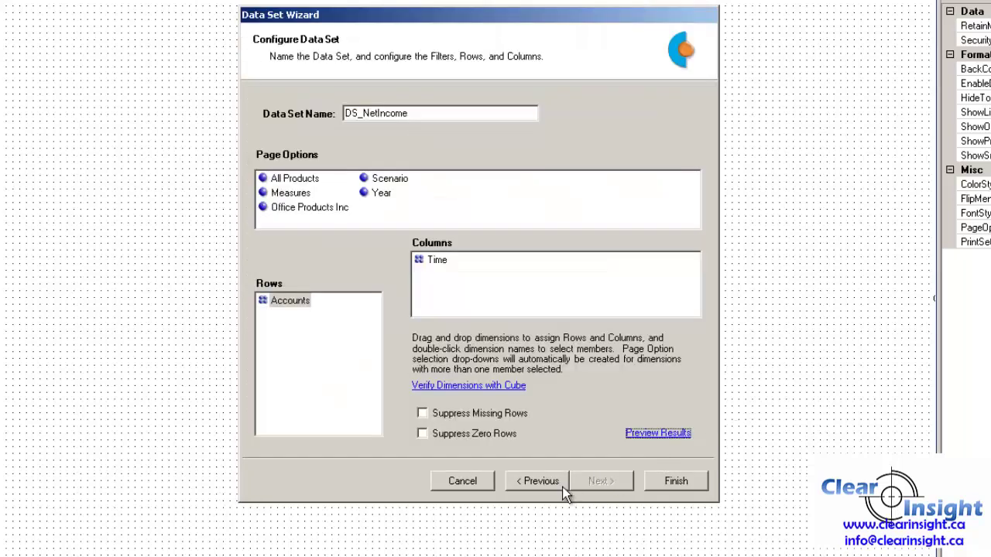
Suppress missing rows in the data set and preview the results
{"action": "left_click", "coordinate": [462, 415]}
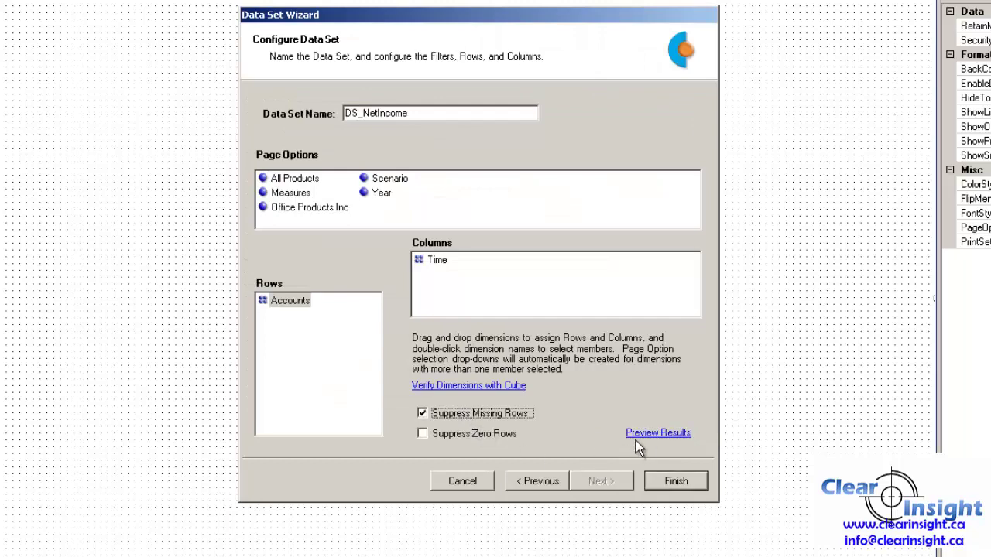
{"action": "left_click", "coordinate": [648, 434]}
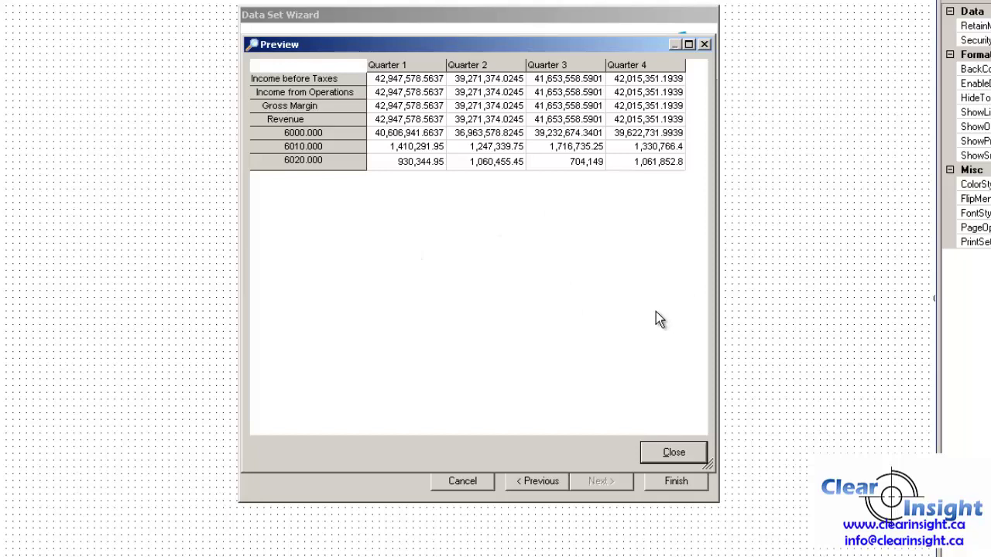
{"action": "left_click", "coordinate": [663, 456]}
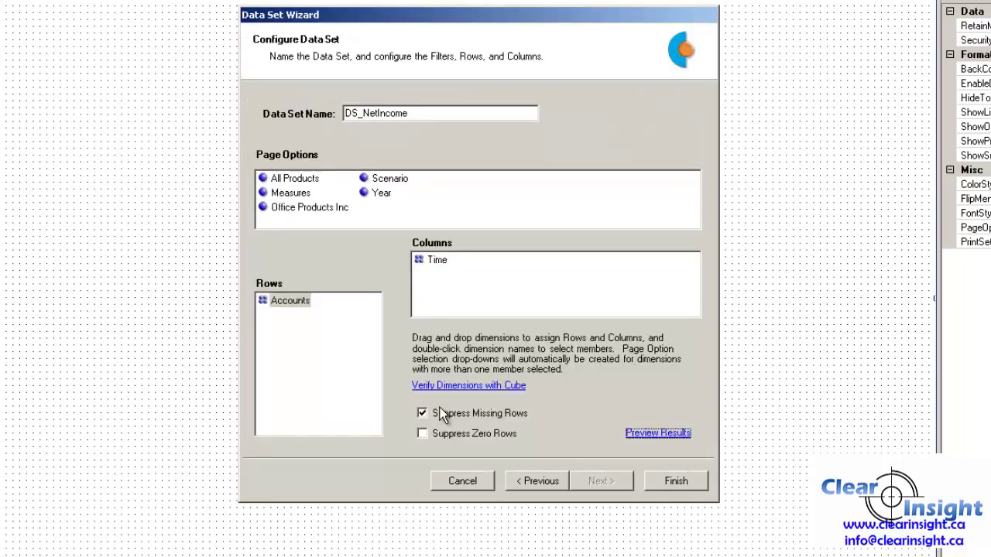
Turn off missing-row suppression and change the Accounts rows from the Net Income descendents to the Net Income member only
{"action": "left_click", "coordinate": [435, 413]}
{"action": "double_click", "coordinate": [286, 301]}
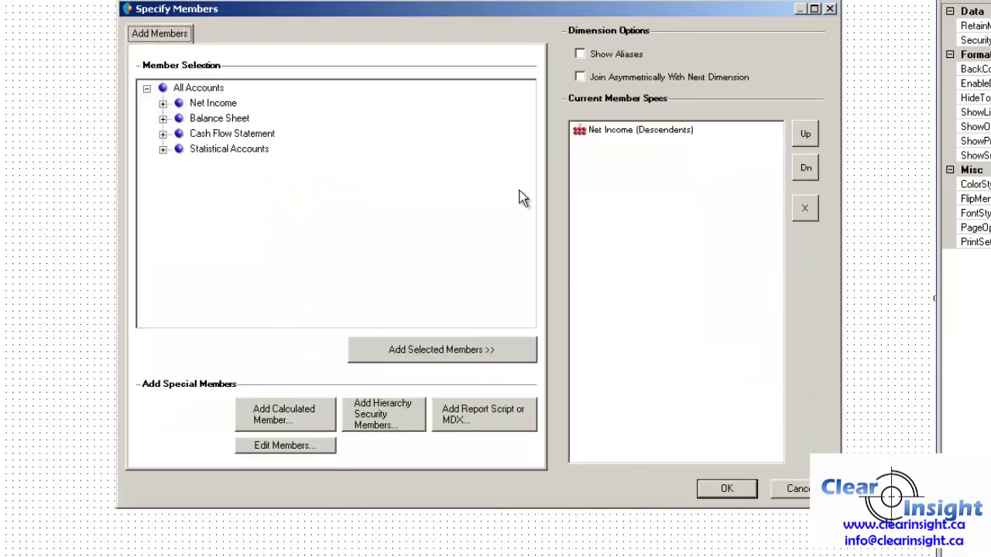
{"action": "left_click", "coordinate": [617, 134]}
{"action": "right_click", "coordinate": [616, 133]}
{"action": "left_click", "coordinate": [628, 138]}
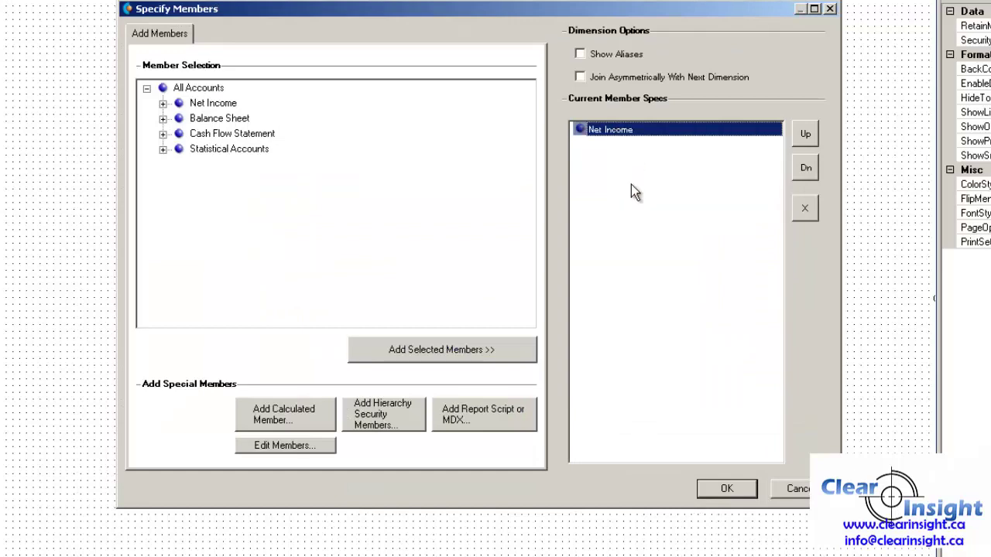
{"action": "left_click", "coordinate": [727, 489]}
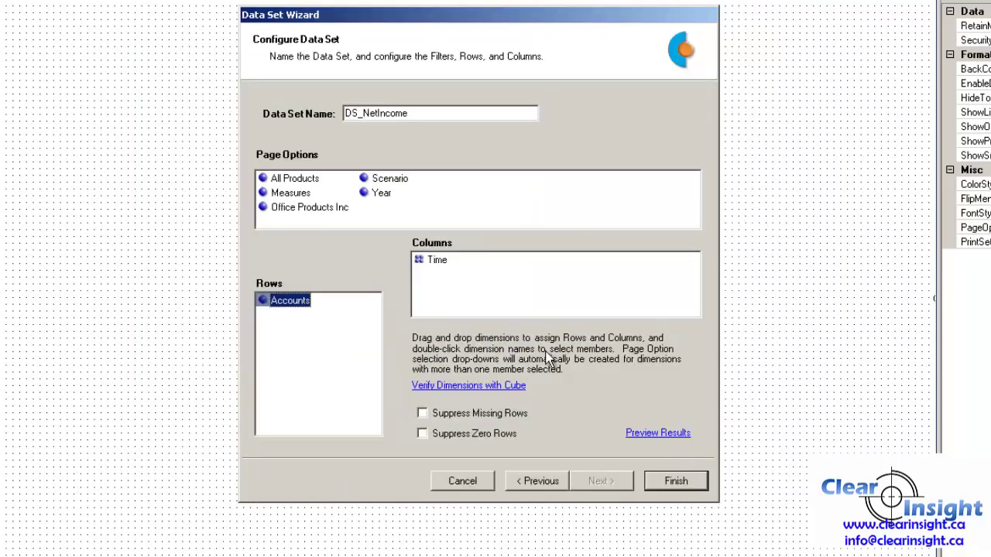
Preview the data set results, finish the data set, and shrink the new grid around its data
{"action": "left_click", "coordinate": [659, 435]}
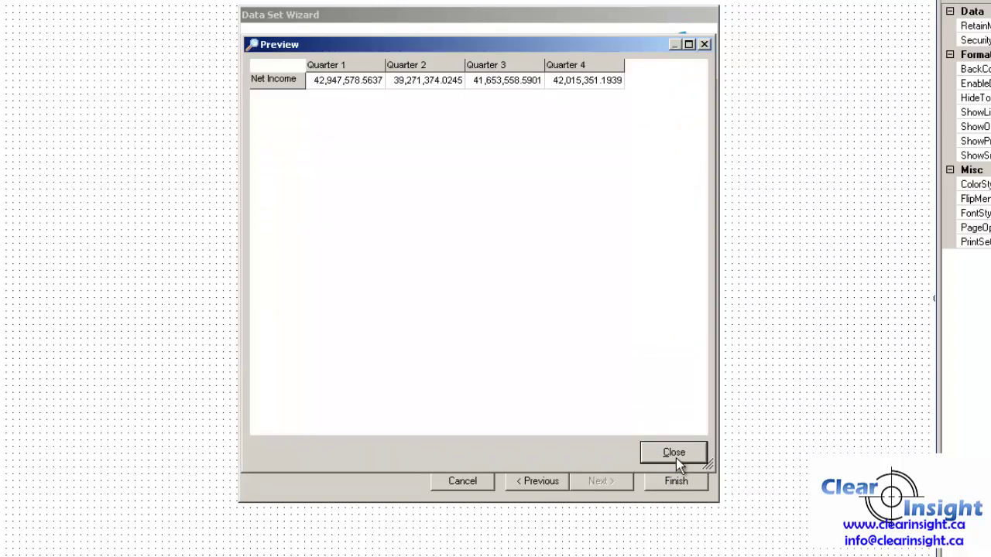
{"action": "left_click", "coordinate": [679, 455]}
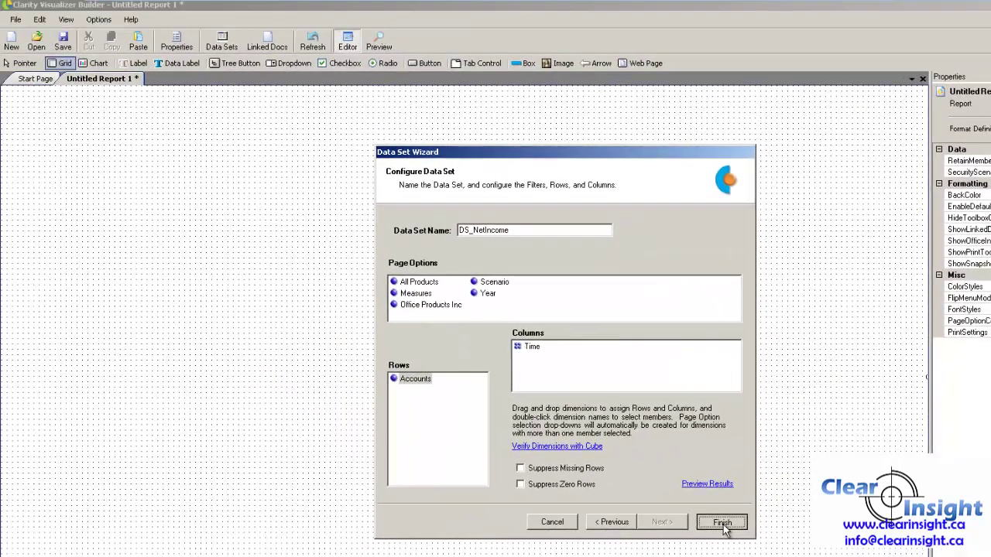
{"action": "left_click", "coordinate": [709, 514]}
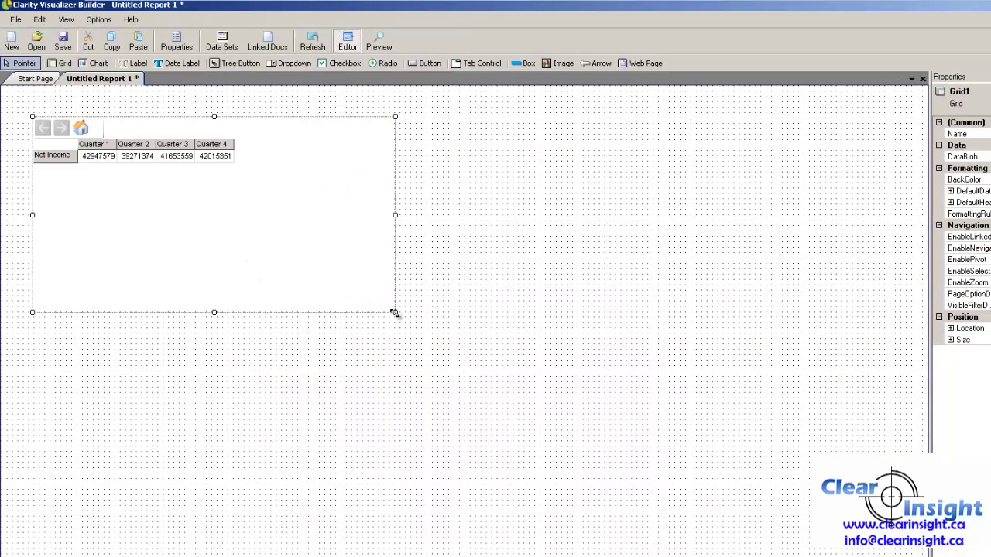
{"action": "left_click_drag", "start_coordinate": [395, 312], "coordinate": [292, 258]}
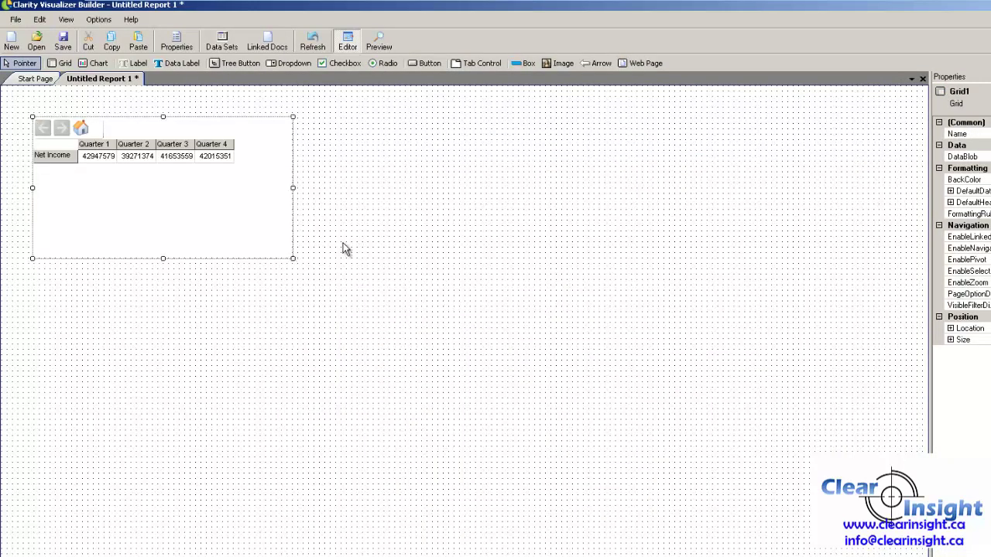
Add a chart below the grid using the existing DS_NetIncome data set and the first Bar chart type
{"action": "left_click", "coordinate": [97, 65]}
{"action": "left_click_drag", "start_coordinate": [66, 291], "coordinate": [341, 424]}
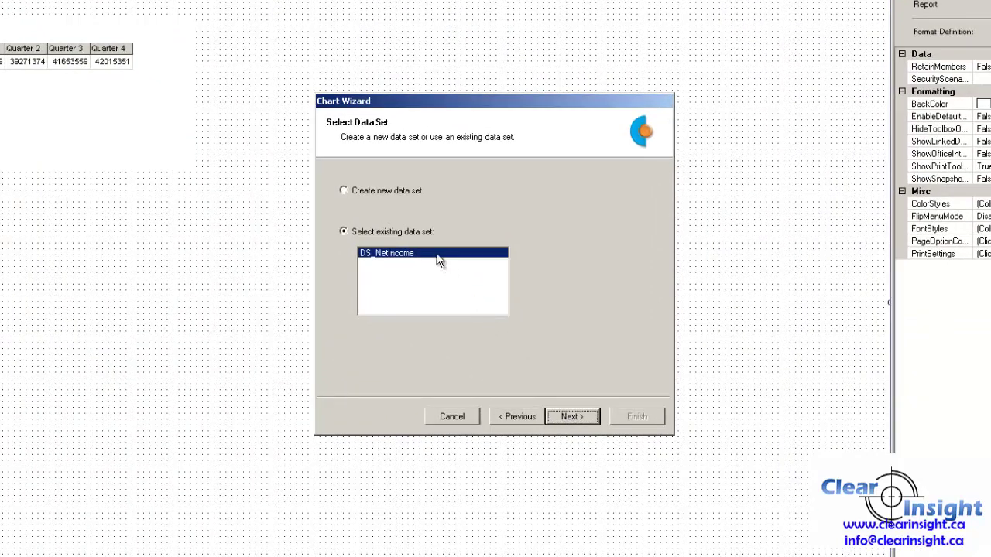
{"action": "left_click", "coordinate": [565, 418]}
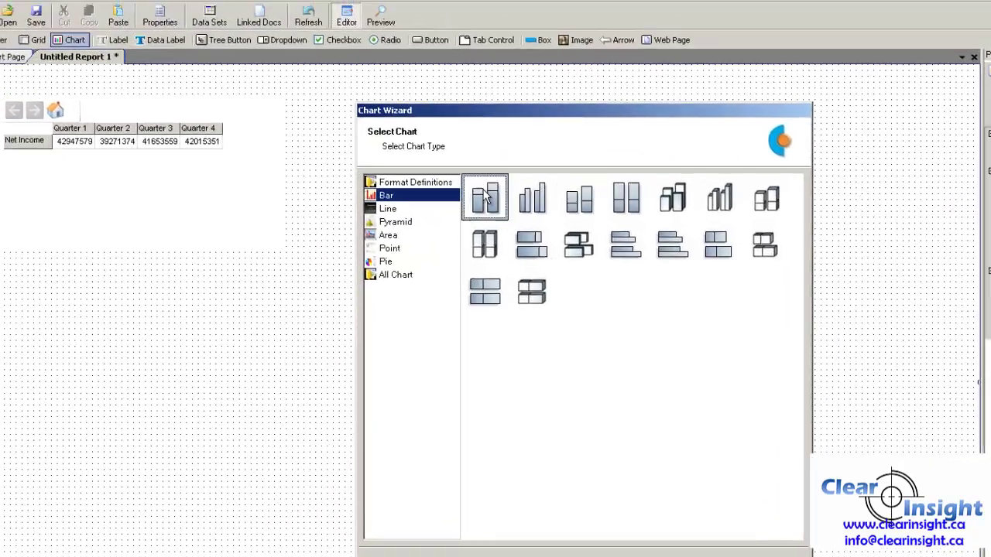
{"action": "double_click", "coordinate": [486, 196]}
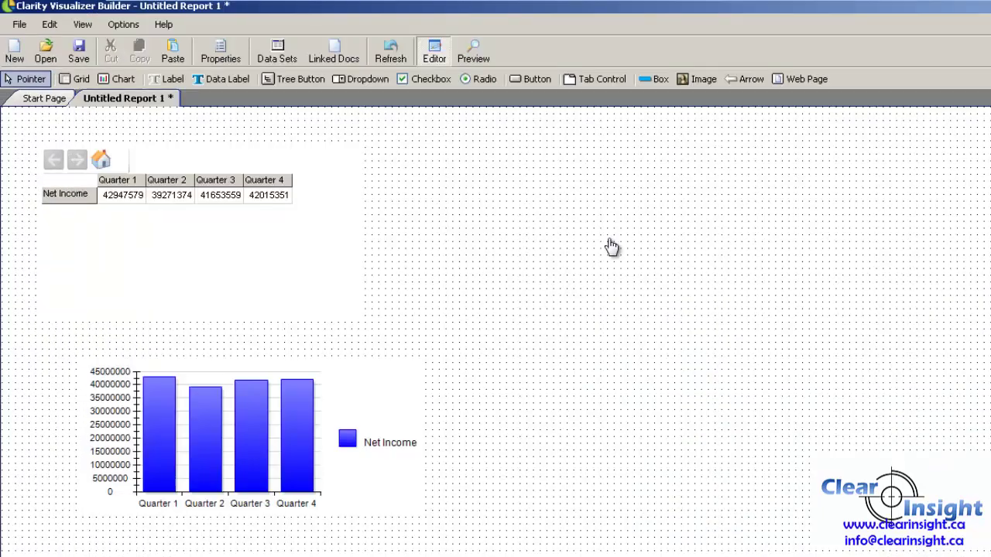
Add a tree button beside the grid that modifies the All Products dimension of DS_NetIncome
{"action": "left_click", "coordinate": [204, 270]}
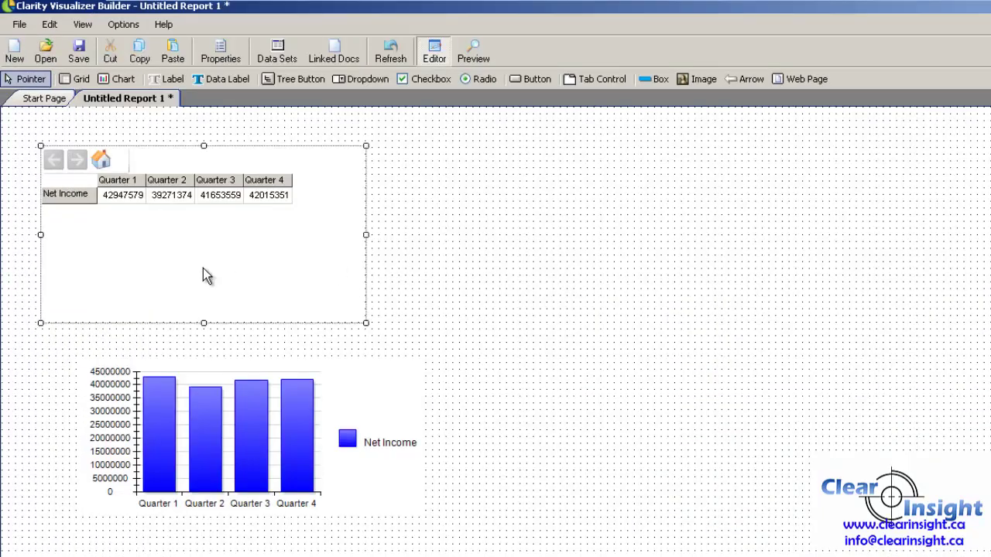
{"action": "left_click", "coordinate": [272, 84]}
{"action": "left_click_drag", "start_coordinate": [407, 163], "coordinate": [670, 233]}
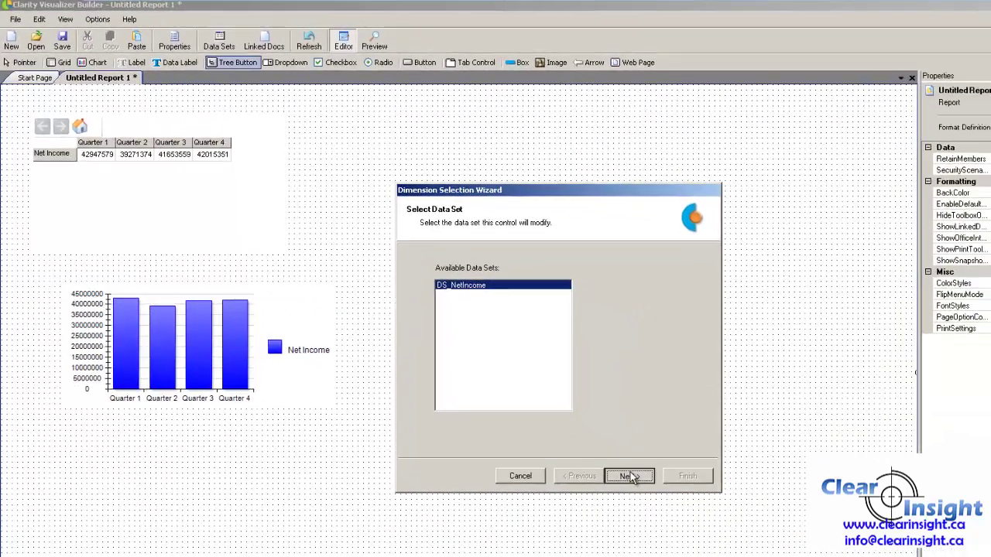
{"action": "left_click", "coordinate": [629, 476]}
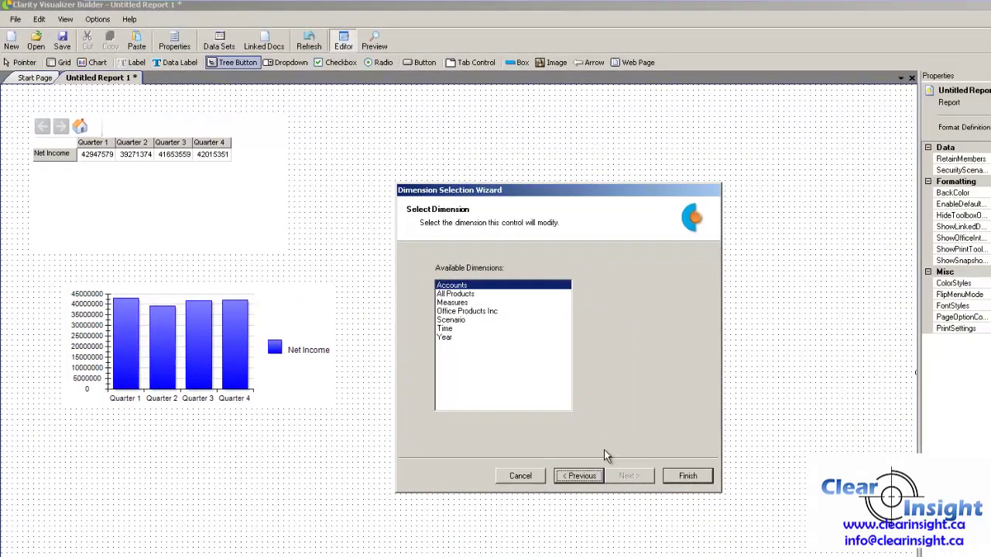
{"action": "left_click", "coordinate": [459, 294]}
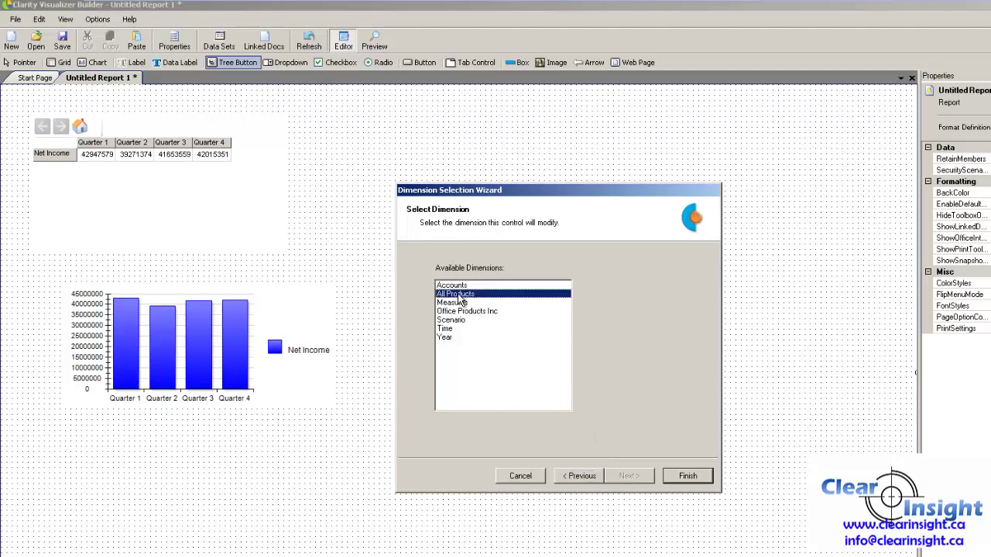
{"action": "left_click", "coordinate": [689, 476]}
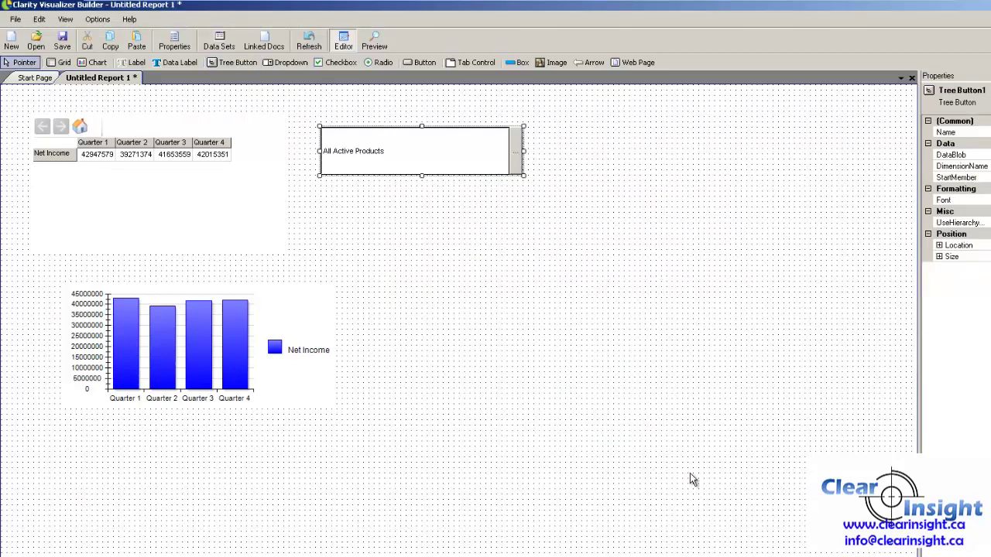
Reduce the All Products tree button's height to roughly a single text line
{"action": "left_click", "coordinate": [473, 212]}
{"action": "left_click", "coordinate": [418, 157]}
{"action": "left_click_drag", "start_coordinate": [420, 175], "coordinate": [420, 147]}
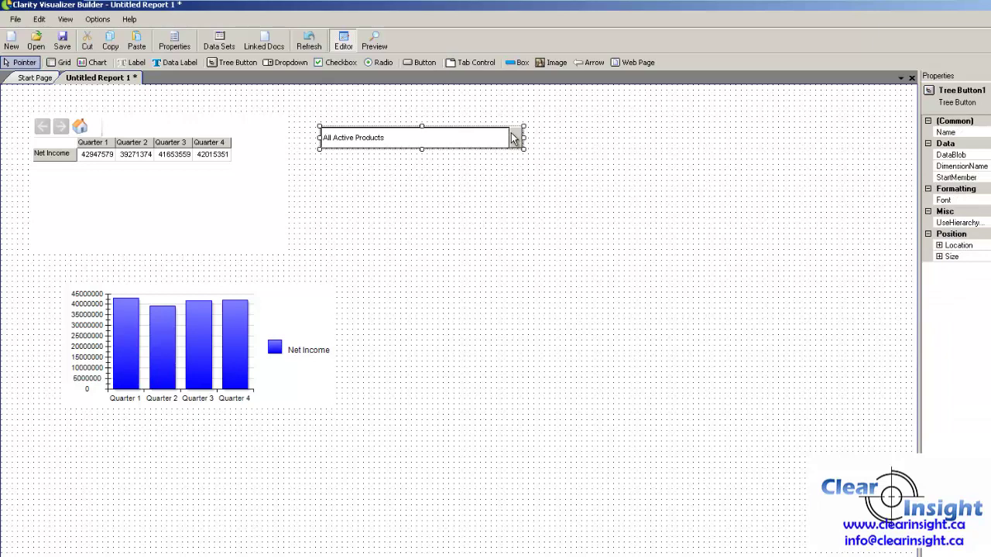
{"action": "left_click", "coordinate": [417, 183]}
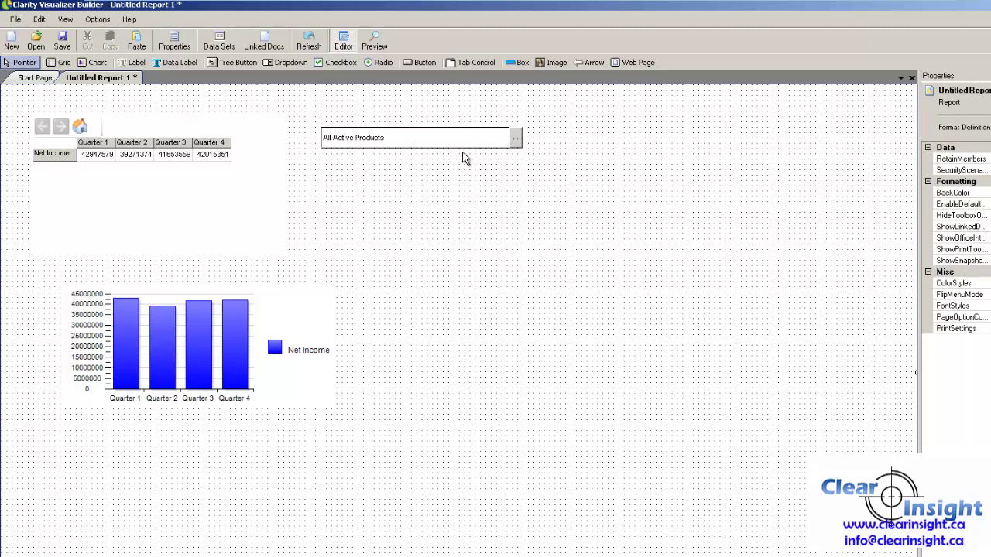
Place a dropdown below the tree button and assign it to the Year dimension of DS_NetIncome
{"action": "left_click", "coordinate": [286, 62]}
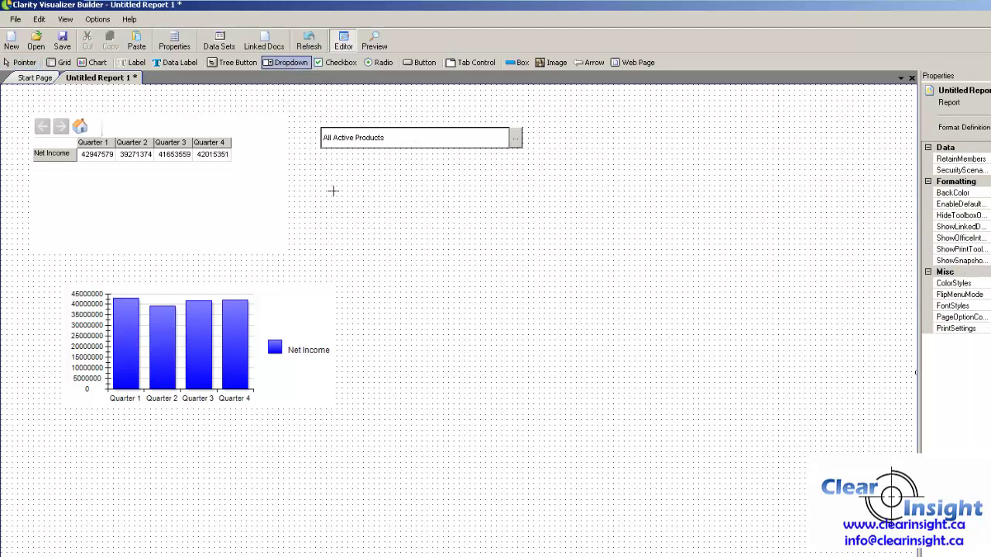
{"action": "left_click_drag", "start_coordinate": [320, 164], "coordinate": [530, 211]}
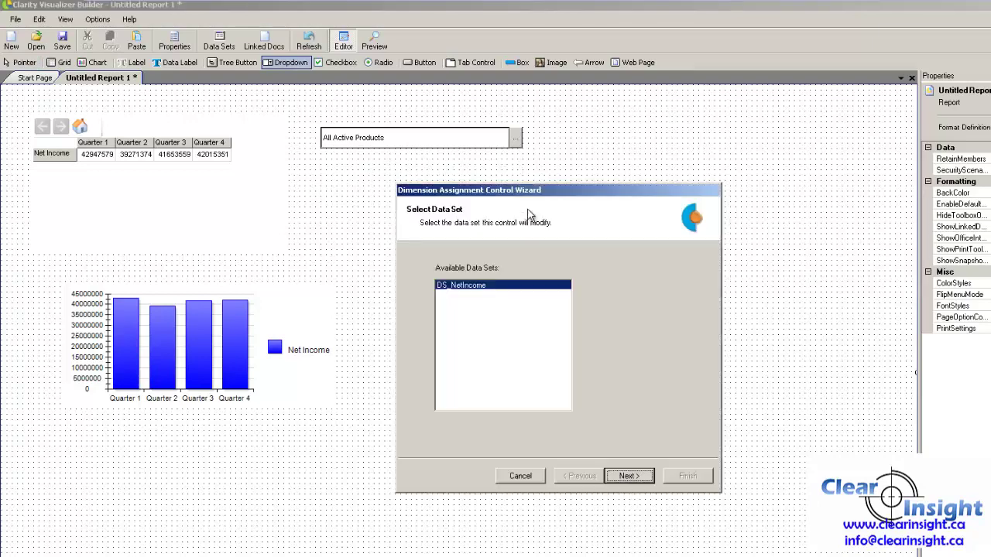
{"action": "left_click", "coordinate": [627, 476]}
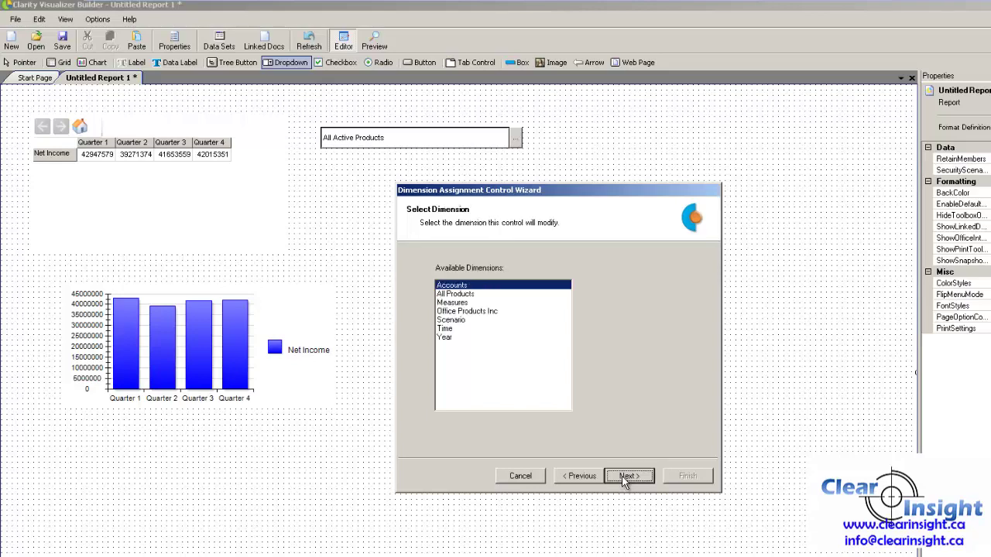
{"action": "left_click", "coordinate": [453, 338]}
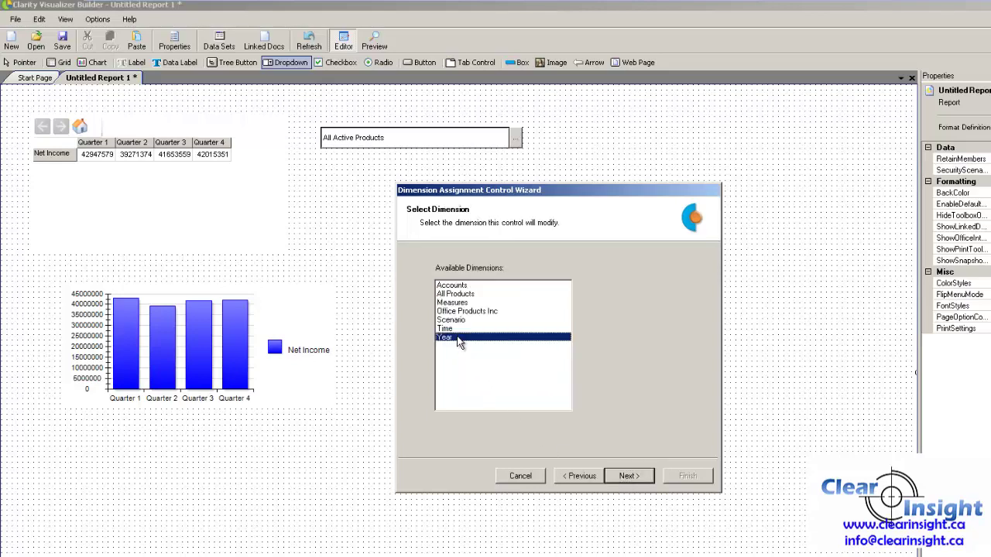
{"action": "left_click", "coordinate": [628, 476]}
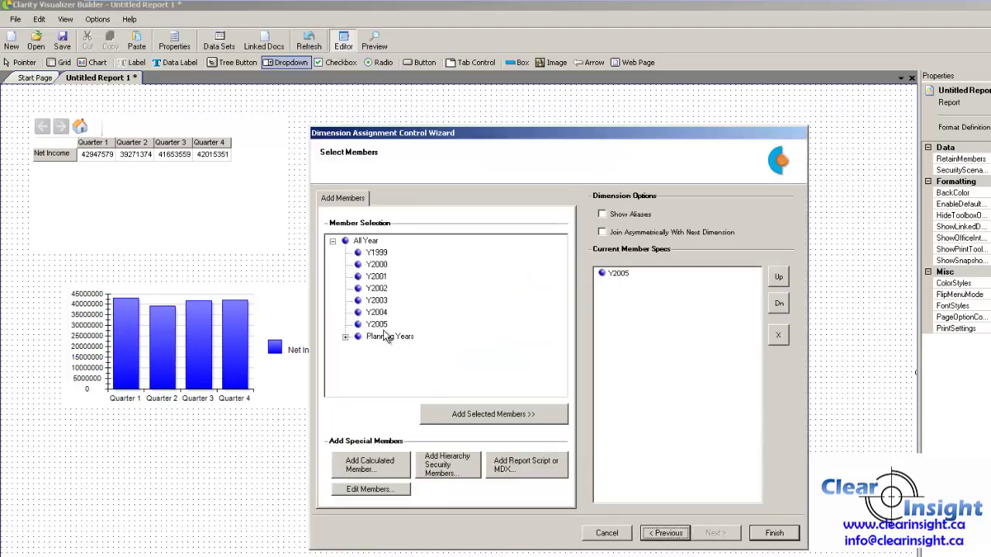
Add the members Y2003, Y2004 and Y2005 to the Year dropdown's member specs
{"action": "left_click", "coordinate": [376, 301]}
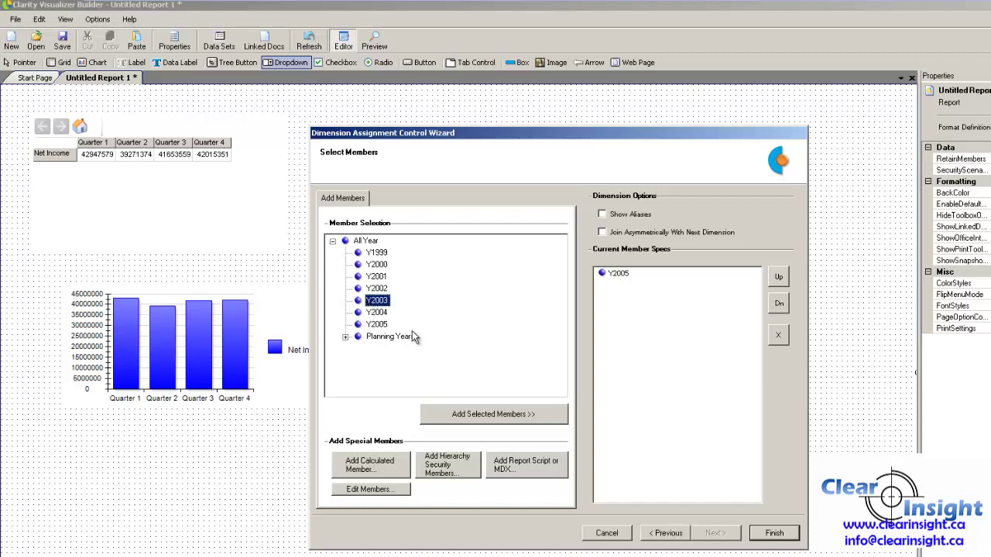
{"action": "left_click", "coordinate": [384, 325], "text": "shift"}
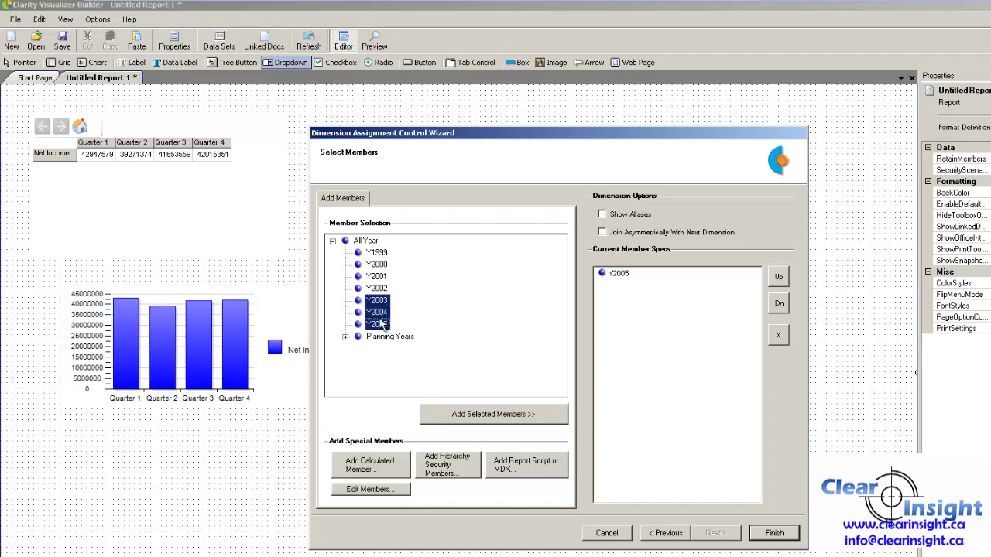
{"action": "right_click", "coordinate": [385, 325]}
{"action": "left_click", "coordinate": [396, 325]}
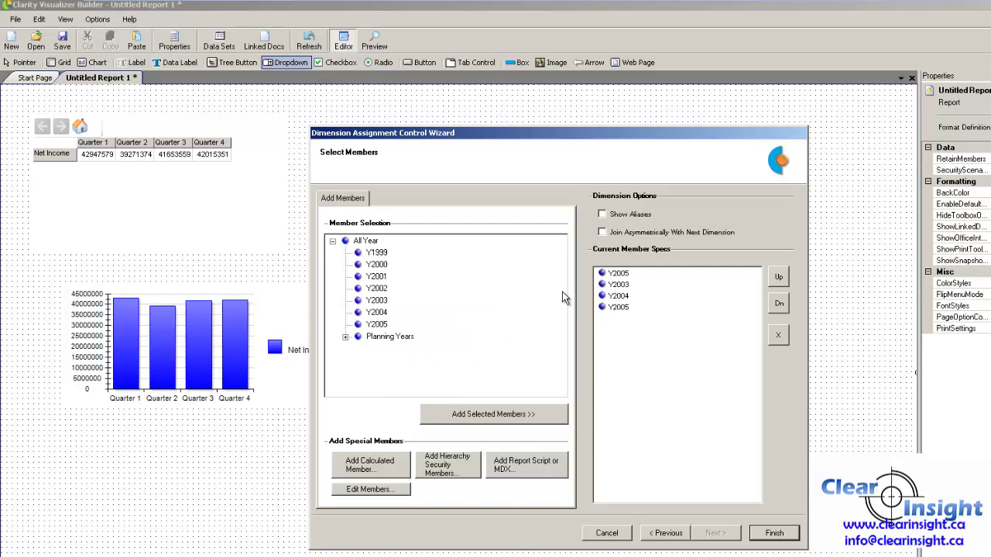
Remove the duplicate Y2005 at the start of the member specs and finish the Year dropdown
{"action": "left_click", "coordinate": [617, 274]}
{"action": "left_click", "coordinate": [779, 335]}
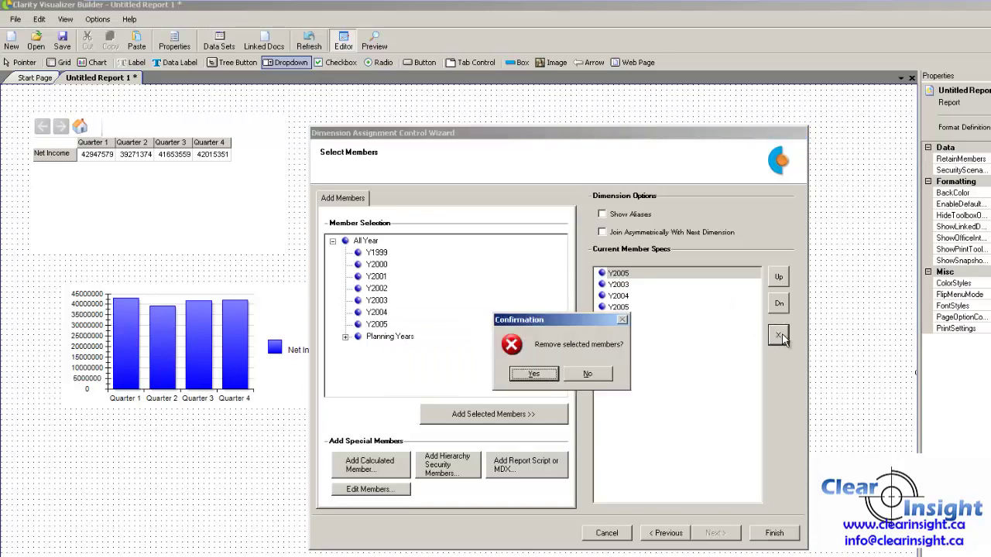
{"action": "left_click", "coordinate": [533, 374]}
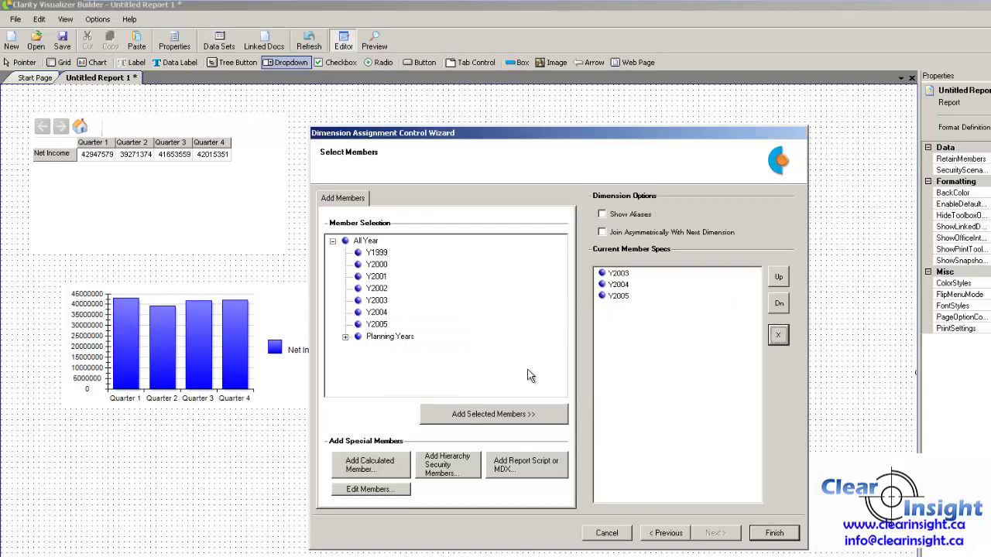
{"action": "left_click", "coordinate": [774, 533]}
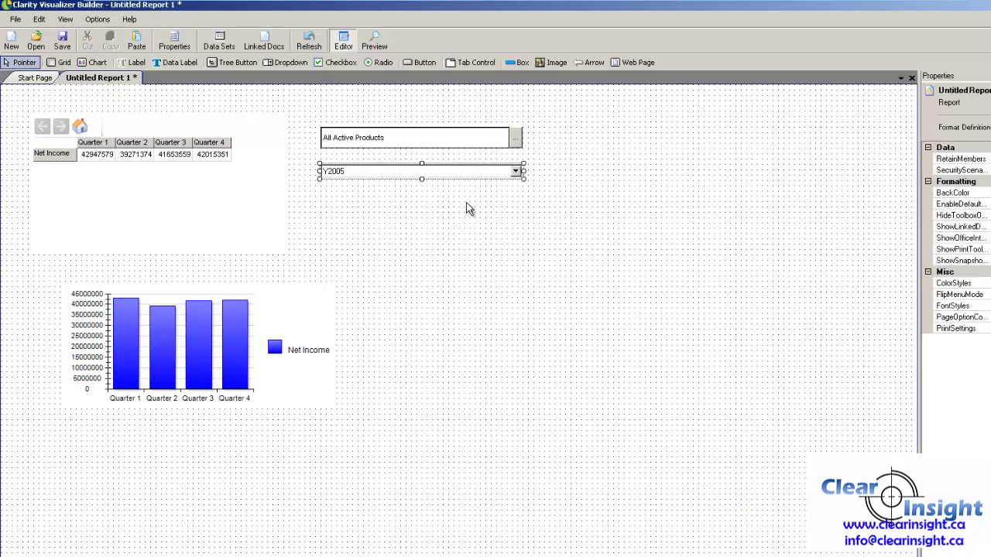
{"action": "left_click", "coordinate": [466, 207]}
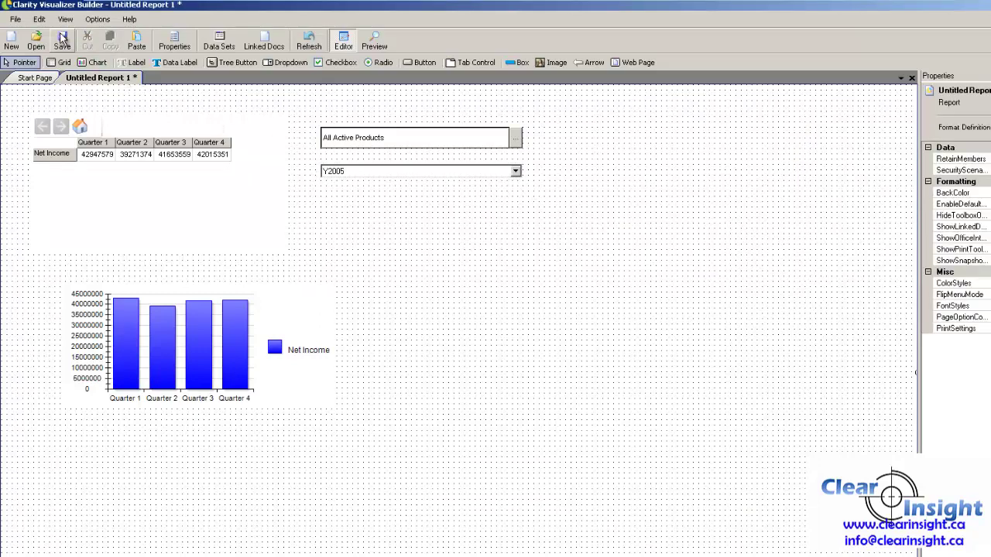
Save the report as Revenue.cpmviz in the Templates > Samples > Reports folder, overwriting the existing file
{"action": "left_click", "coordinate": [62, 37]}
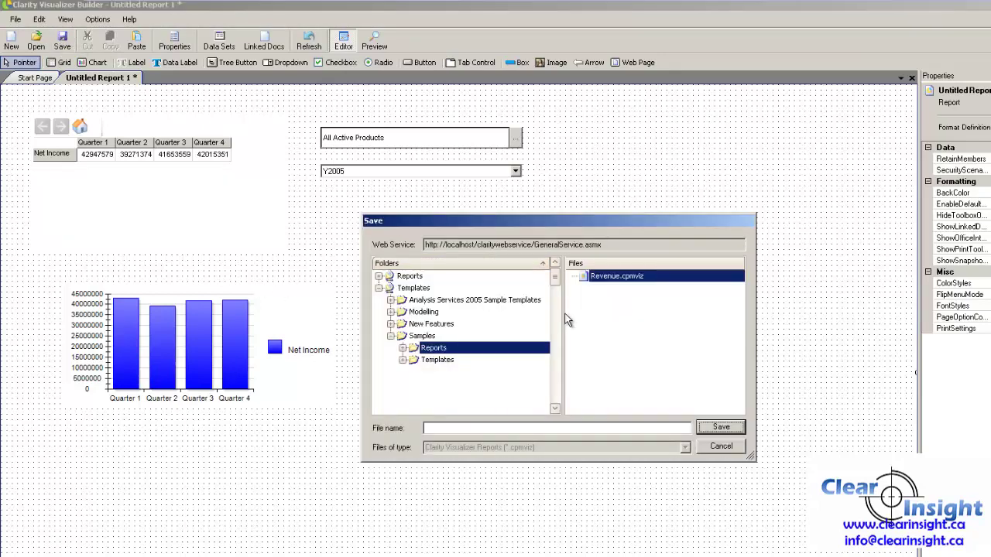
{"action": "left_click", "coordinate": [606, 280]}
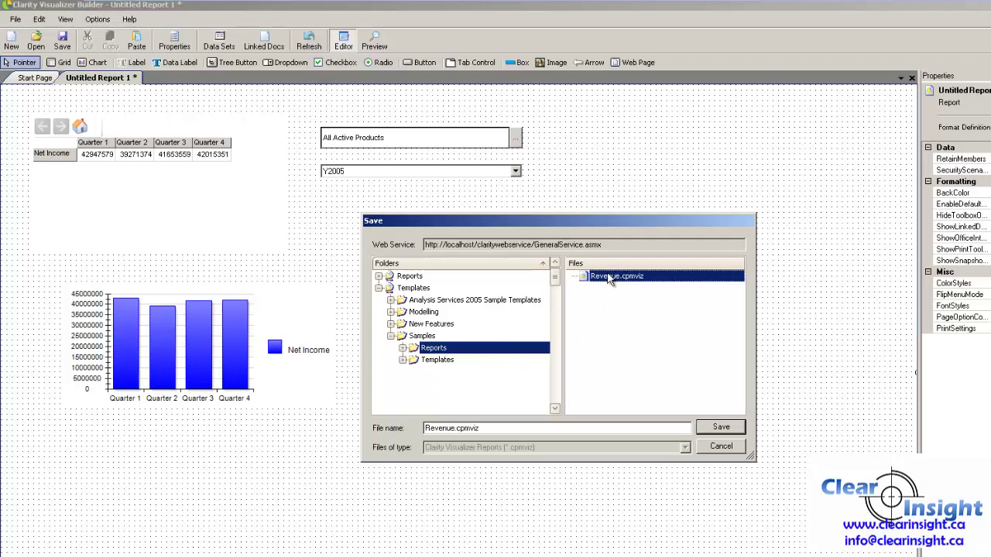
{"action": "left_click", "coordinate": [719, 428]}
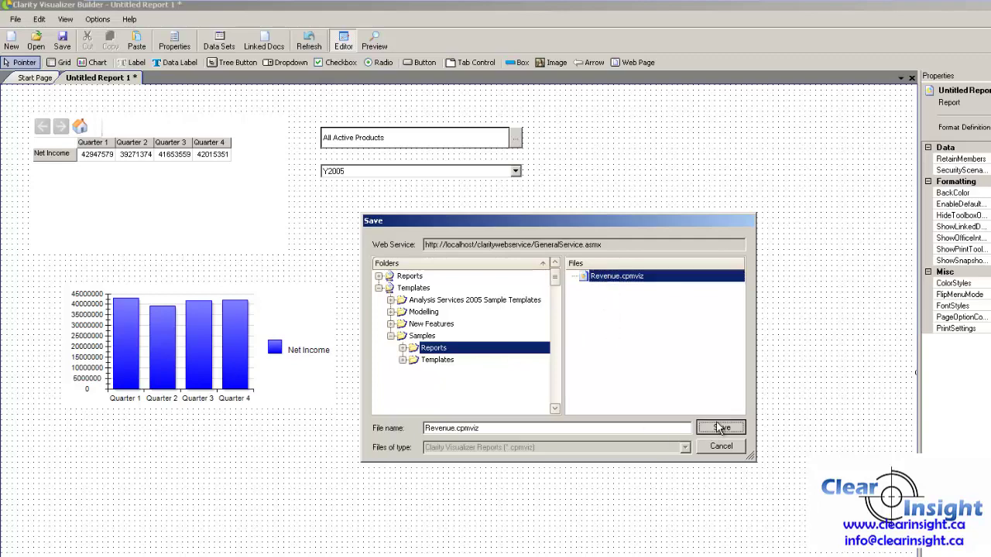
{"action": "left_click", "coordinate": [529, 376]}
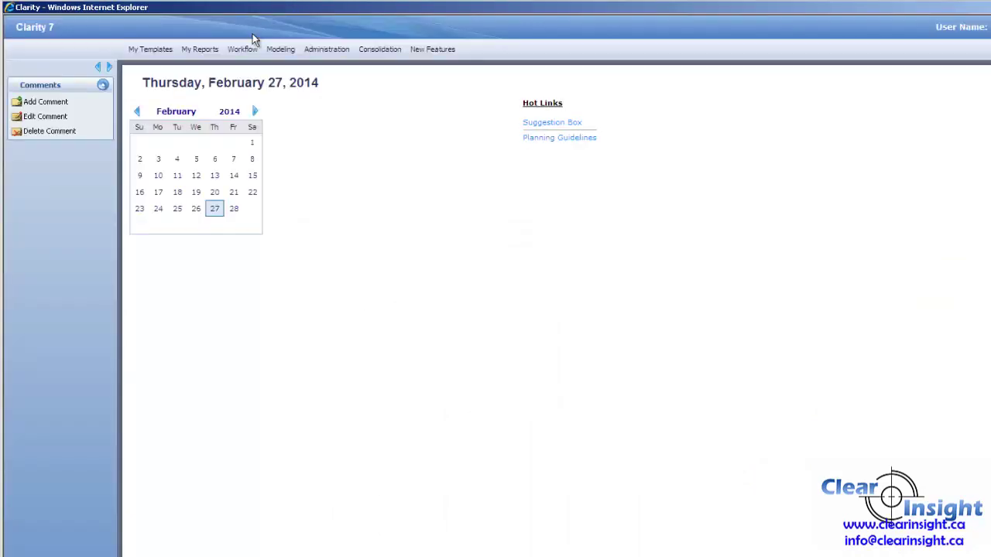
Open the saved Revenue report from the Samples > Reports folder of the templates
{"action": "left_click", "coordinate": [195, 48]}
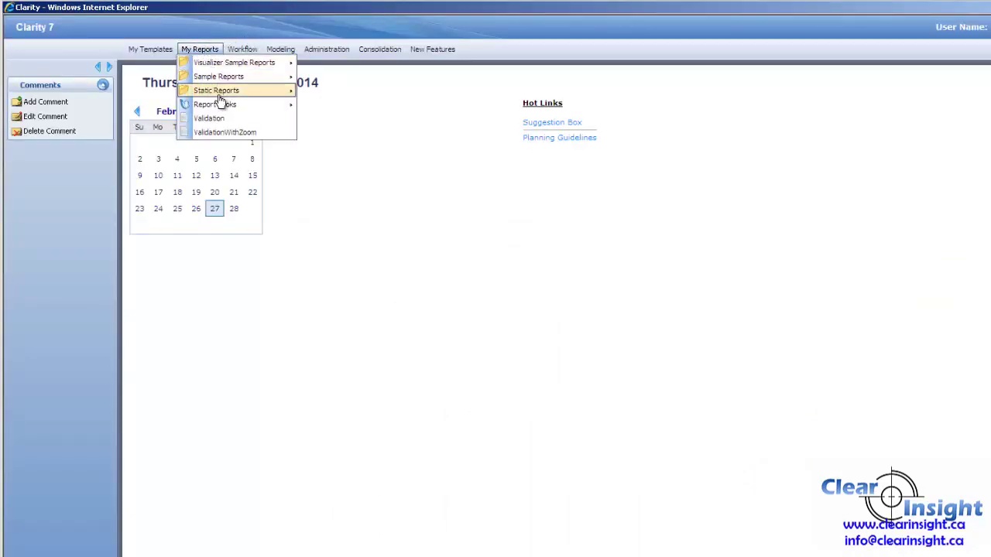
{"action": "mouse_move", "coordinate": [170, 49]}
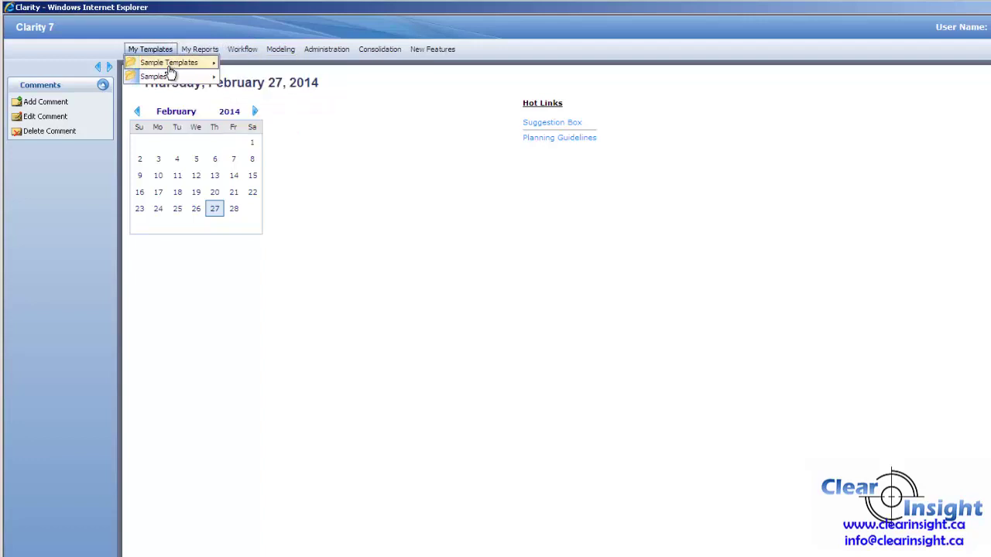
{"action": "mouse_move", "coordinate": [169, 80]}
{"action": "mouse_move", "coordinate": [281, 76]}
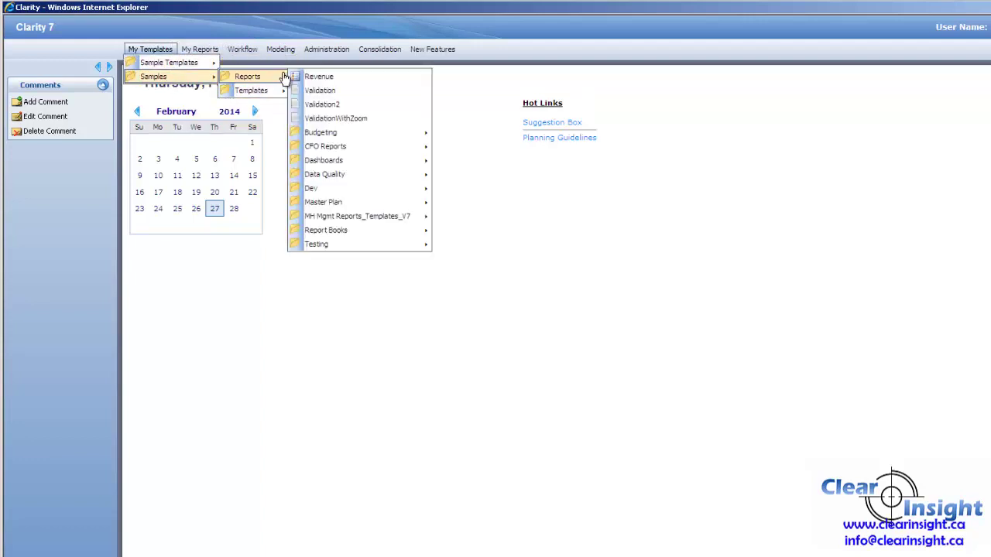
{"action": "left_click", "coordinate": [338, 81]}
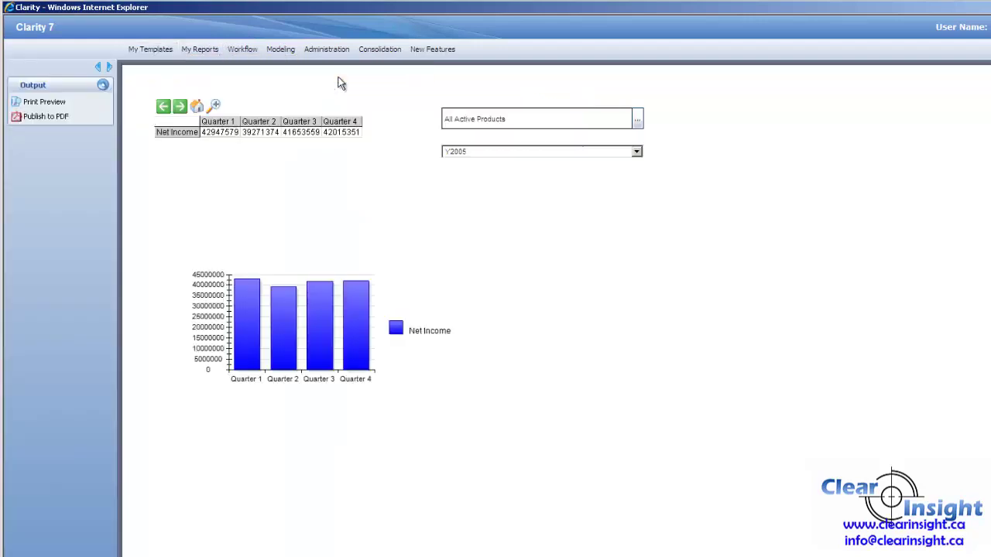
Change the report's product selection to Writing Instruments under All Active Products > Office Supplies
{"action": "left_click", "coordinate": [637, 121]}
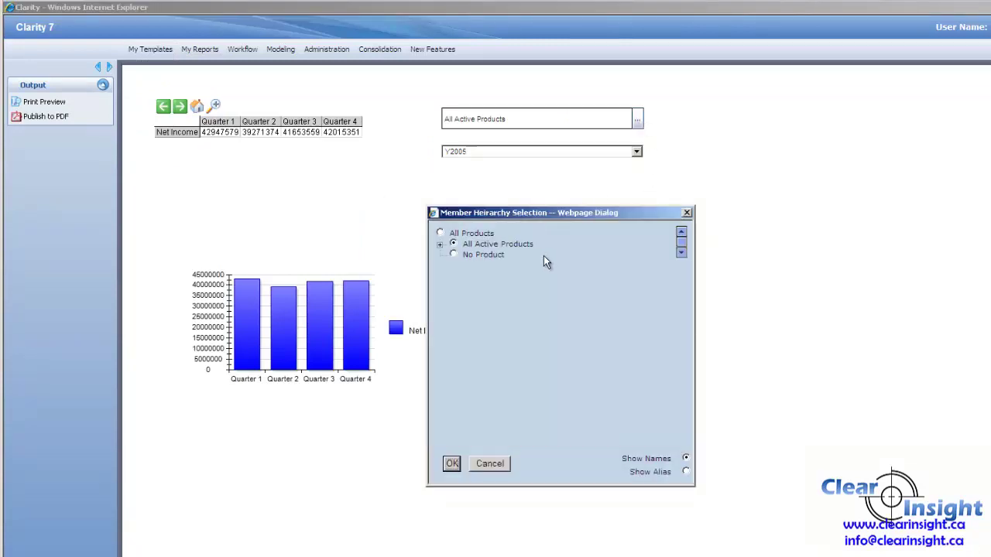
{"action": "left_click", "coordinate": [439, 243]}
{"action": "left_click", "coordinate": [453, 254]}
{"action": "left_click", "coordinate": [478, 265]}
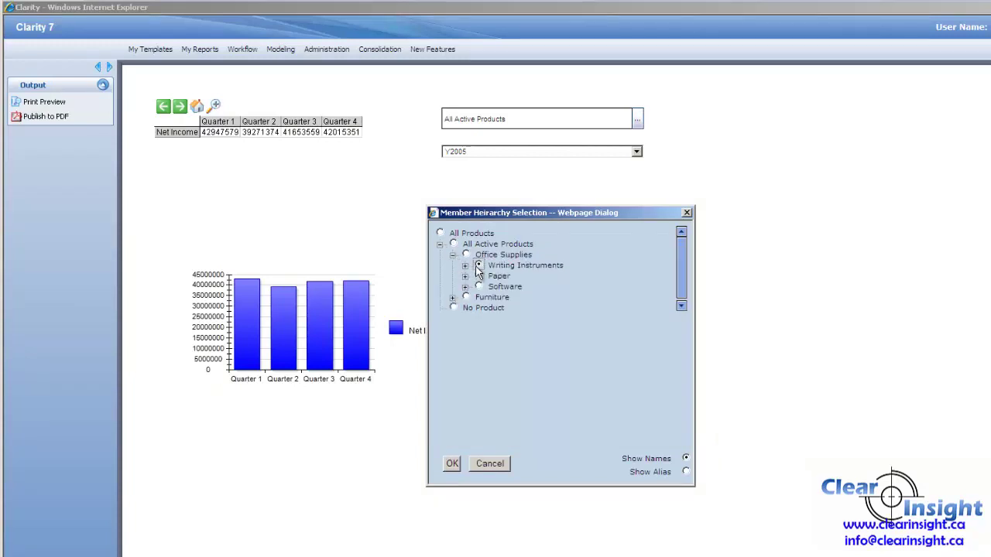
{"action": "left_click", "coordinate": [452, 464]}
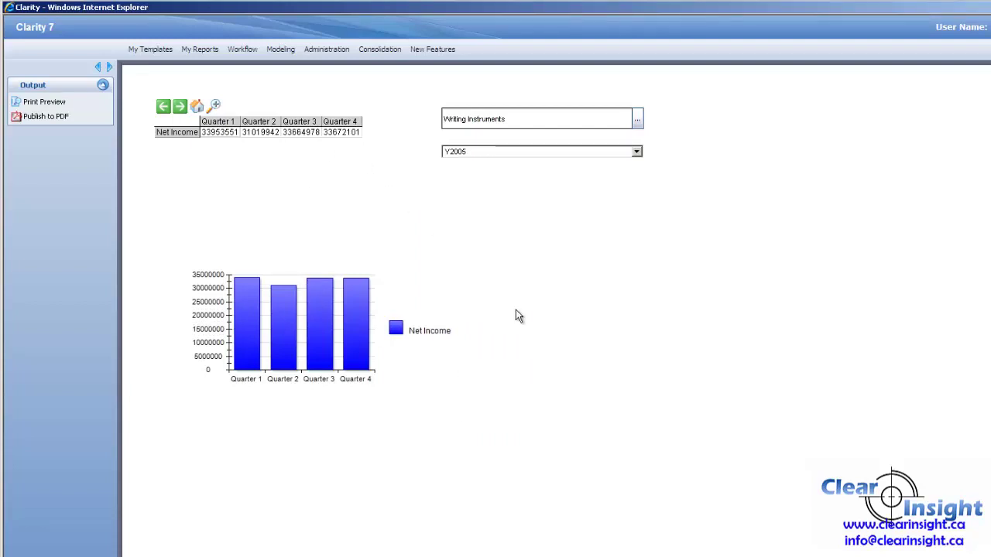
Switch the report's year to Y2004, then set it back to Y2005
{"action": "left_click", "coordinate": [560, 152]}
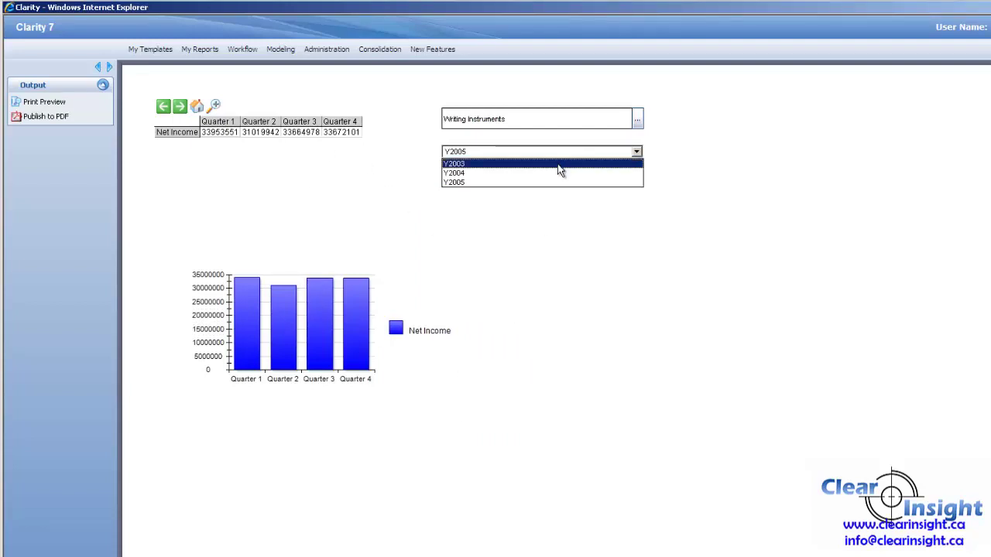
{"action": "left_click", "coordinate": [557, 173]}
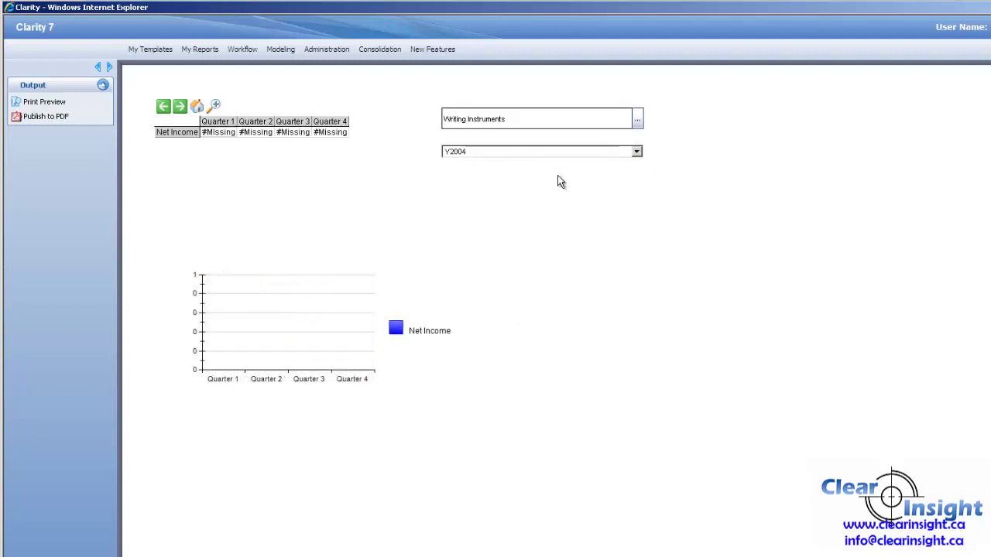
{"action": "left_click", "coordinate": [521, 151]}
{"action": "left_click", "coordinate": [517, 183]}
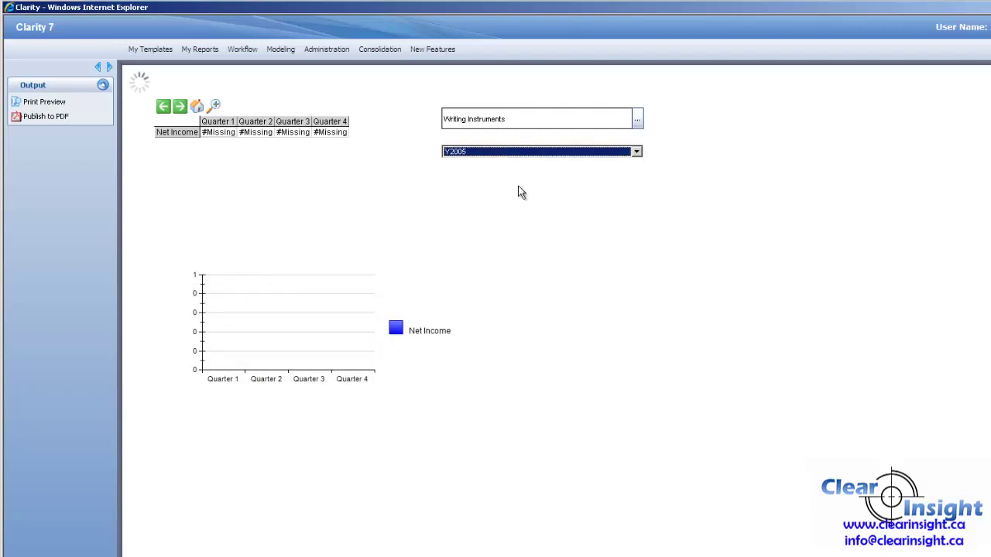